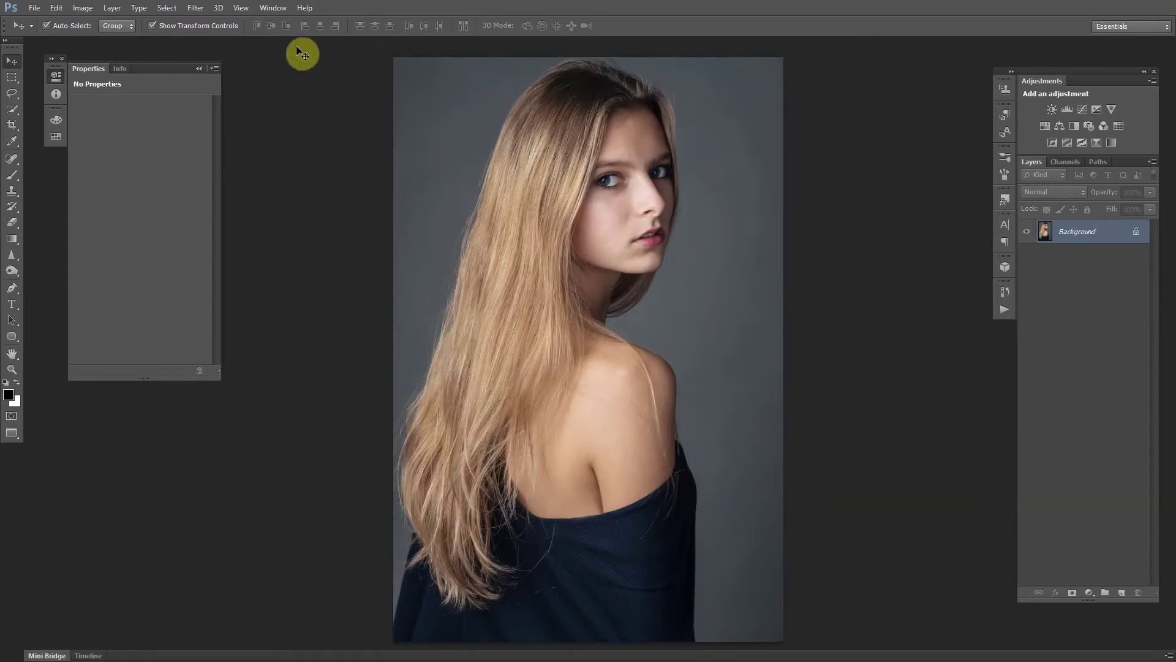
# Activate the Quick Selection tool
pyautogui.press('w')
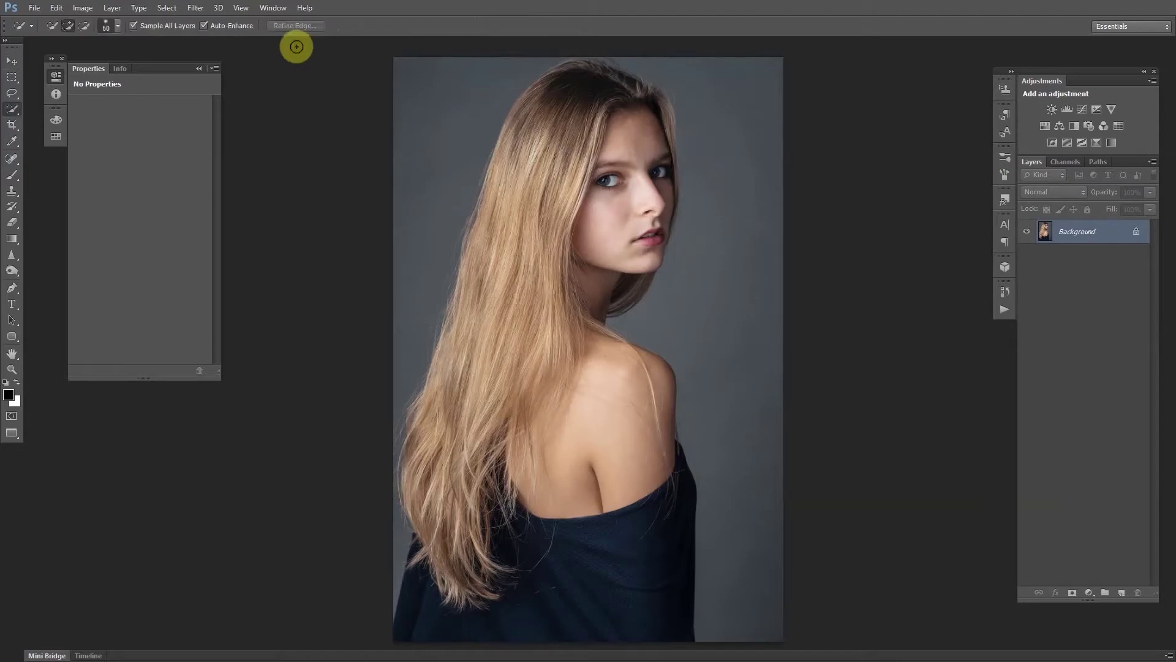
pyautogui.click(12, 112)
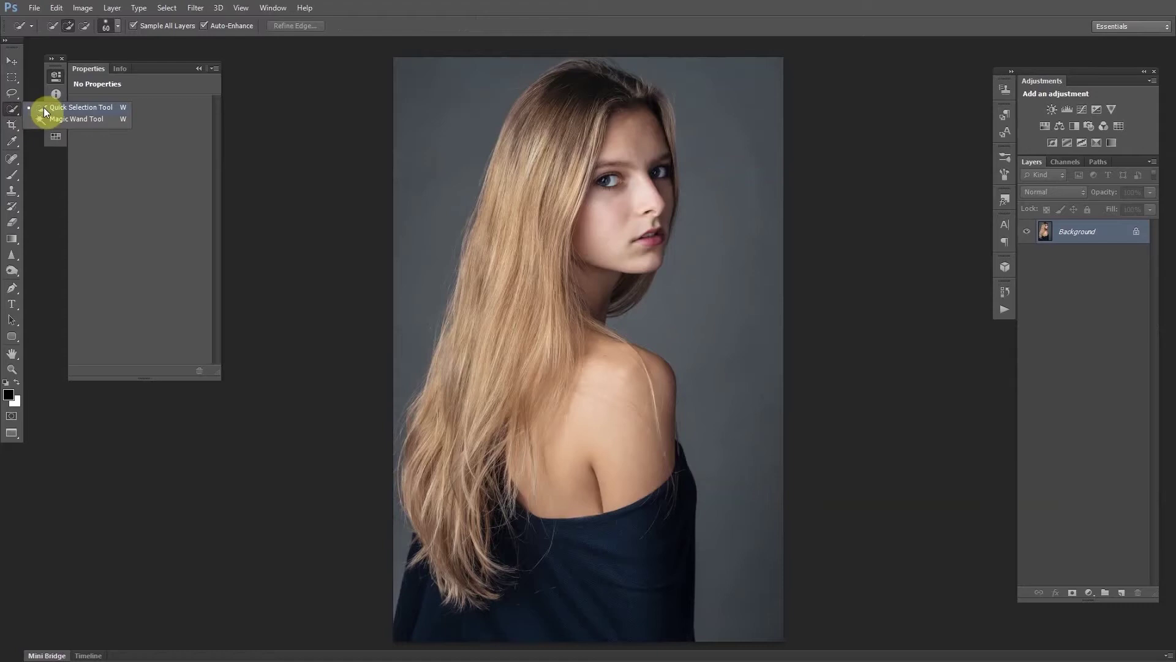
pyautogui.click(43, 107)
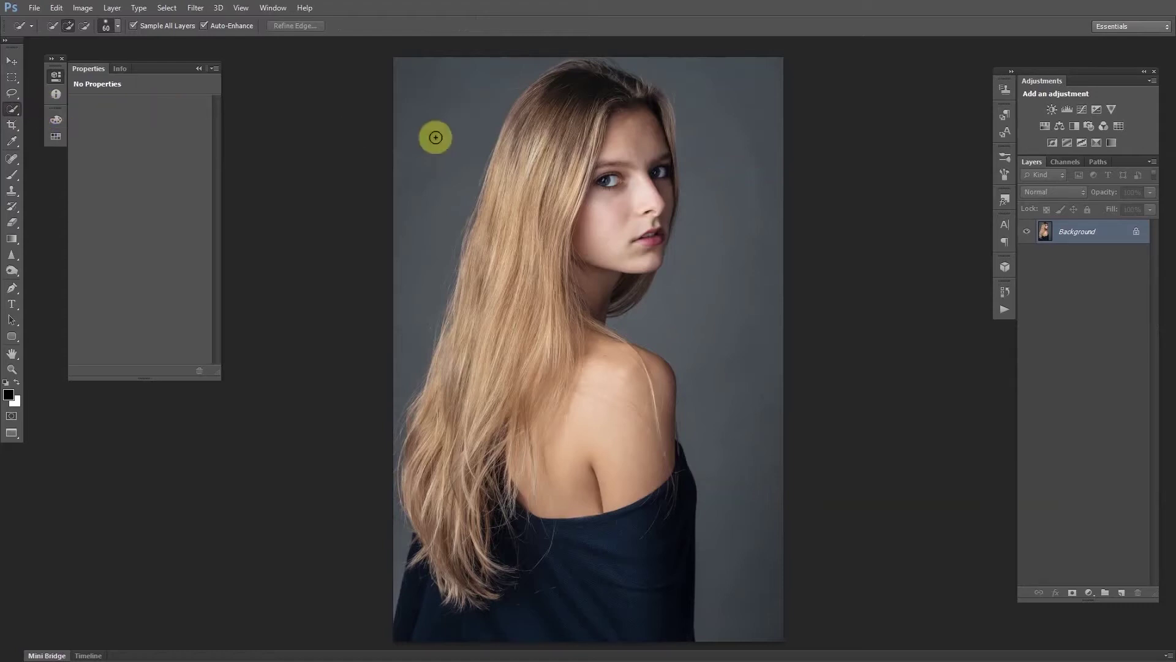
# Set the Quick Selection brush size to 80 px for work along the hair
pyautogui.hotkey('ctrl', '+')
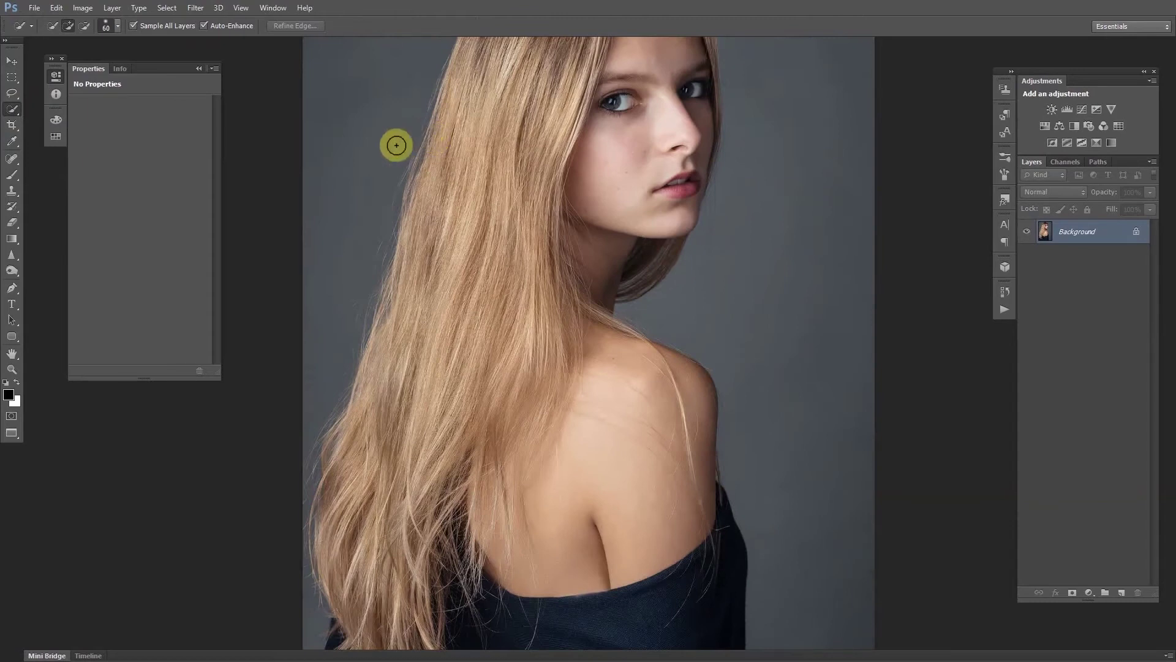
pyautogui.press(']')
pyautogui.press(']')
pyautogui.press(']')
pyautogui.press(']')
pyautogui.press(']')
pyautogui.press(']')
pyautogui.press(']')
pyautogui.press(']')
pyautogui.press(']')
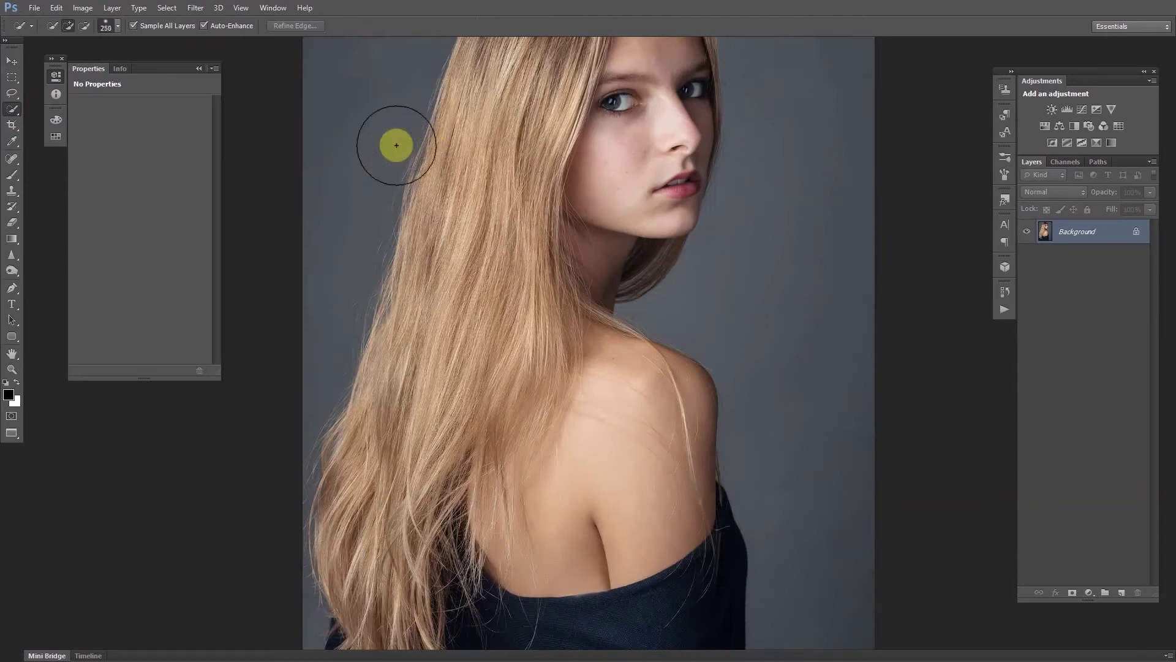
pyautogui.press('[')
pyautogui.press('[')
pyautogui.press('[')
pyautogui.press('[')
pyautogui.press('[')
pyautogui.press('[')
pyautogui.press('[')
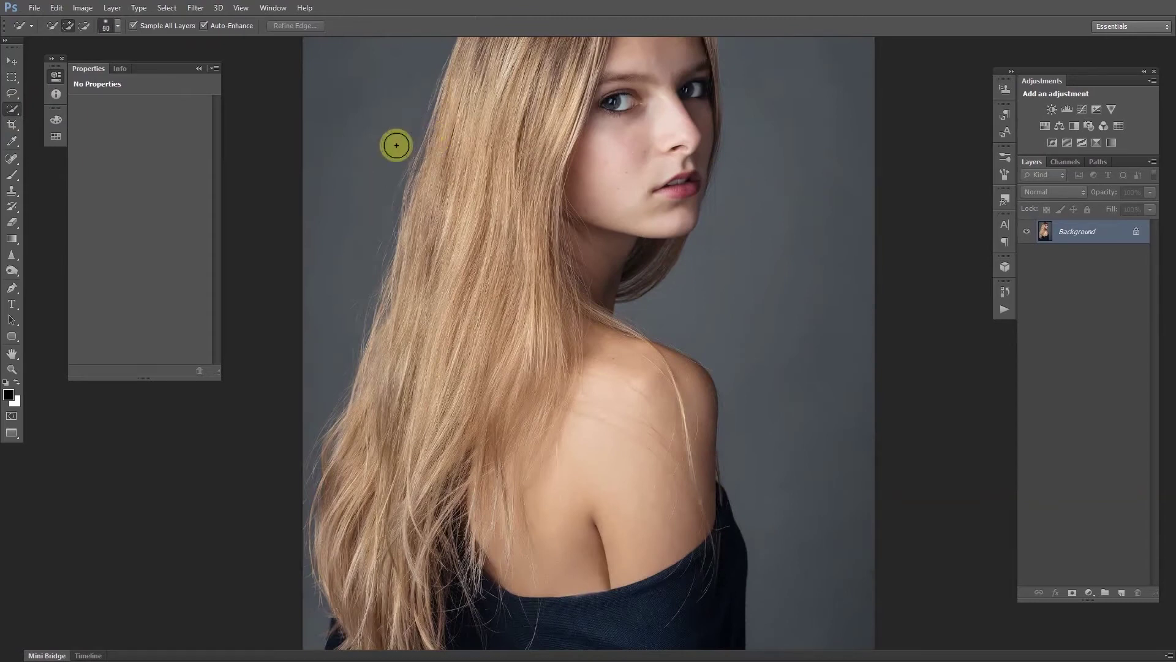
# Set the selection brush to 0% hardness and 1% spacing
pyautogui.moveTo(398, 105)
pyautogui.mouseDown()
pyautogui.moveTo(415, 304)
pyautogui.moveTo(459, 263)
pyautogui.mouseUp()
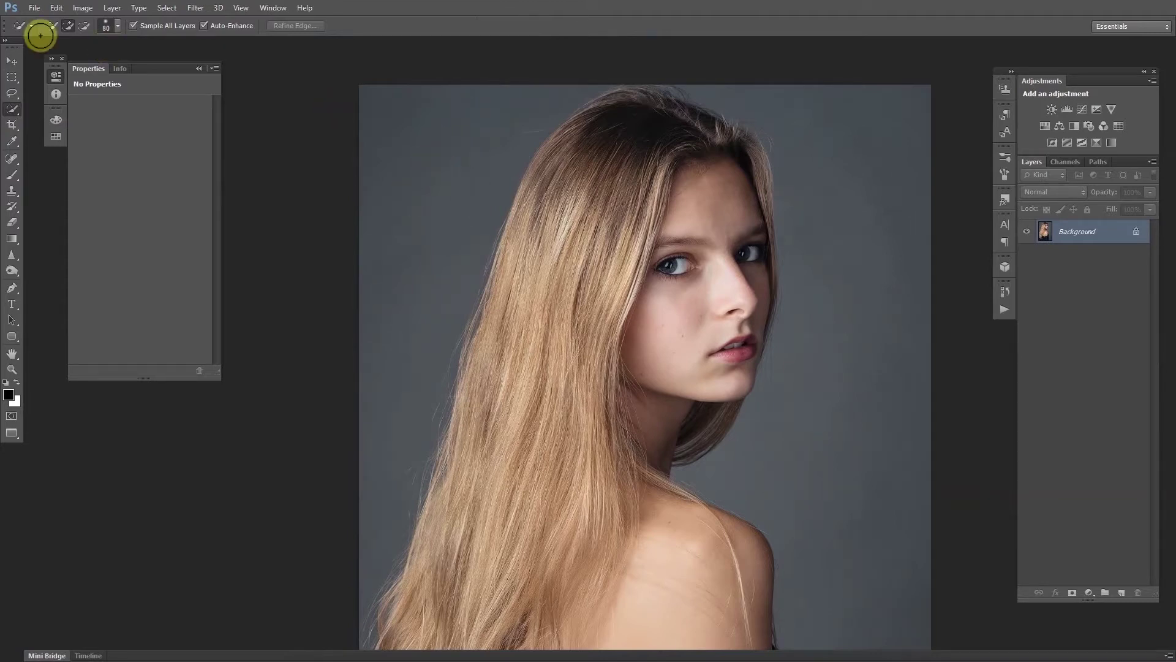
pyautogui.click(118, 26)
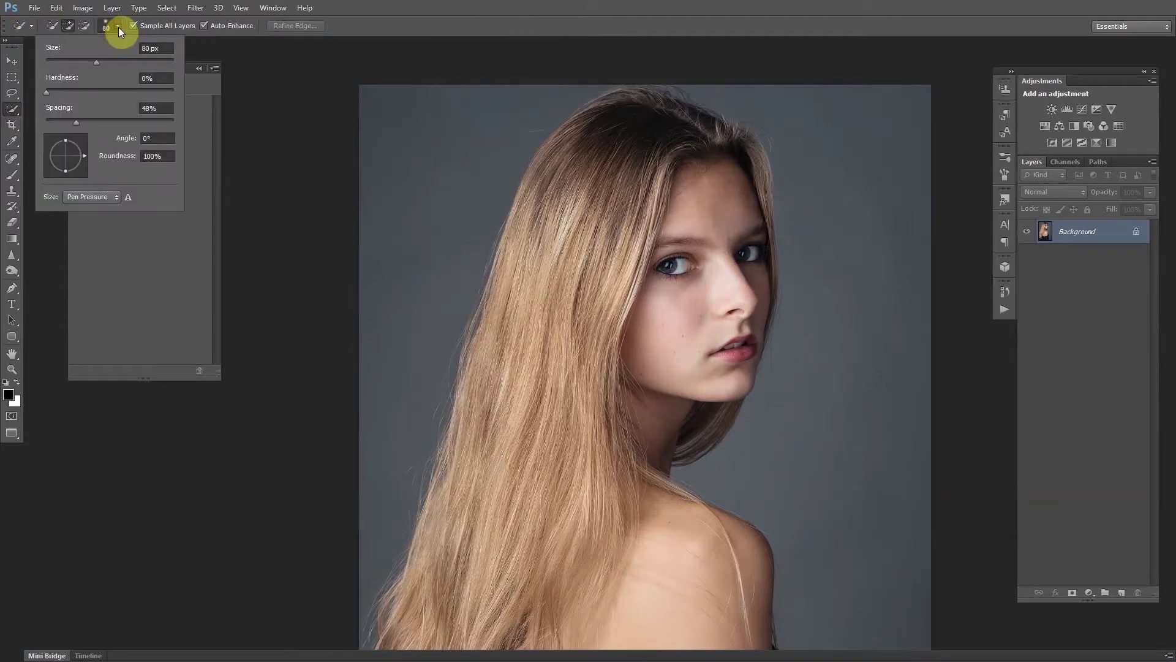
pyautogui.click(43, 92)
pyautogui.moveTo(76, 120); pyautogui.dragTo(44, 121)
pyautogui.click(157, 140)
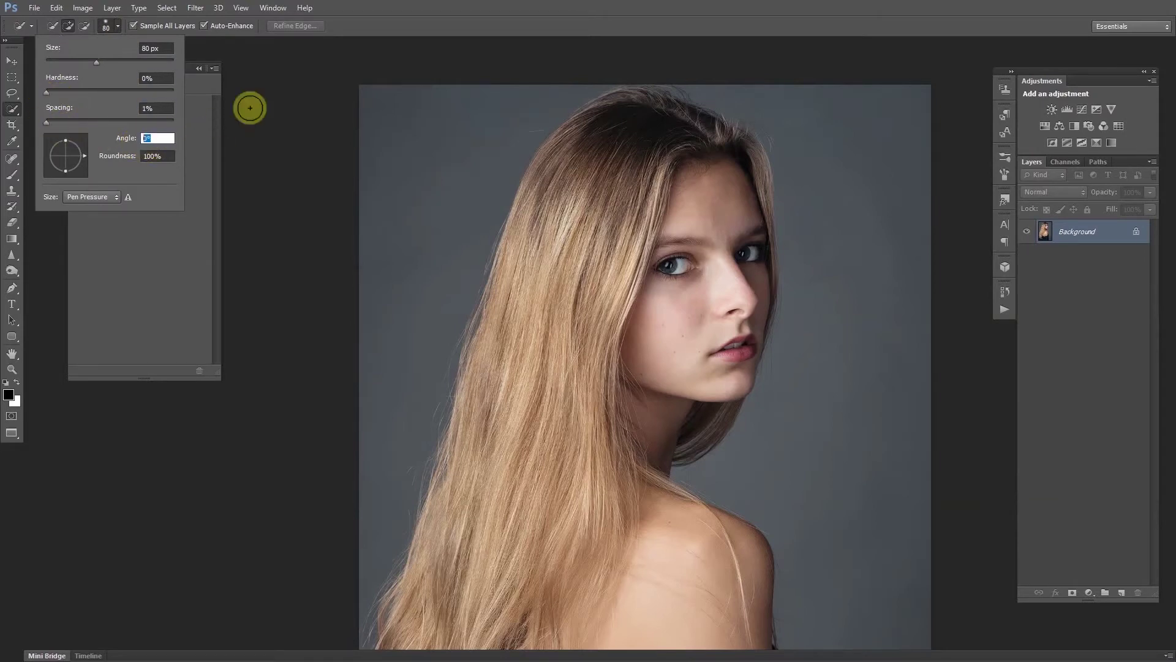
pyautogui.click(273, 105)
# Select the gray background on both sides of the woman, down to the image's lower corners
pyautogui.moveTo(488, 166)
pyautogui.mouseDown()
pyautogui.moveTo(447, 173)
pyautogui.moveTo(486, 123)
pyautogui.moveTo(431, 221)
pyautogui.mouseUp()
pyautogui.moveTo(784, 91)
pyautogui.mouseDown()
pyautogui.moveTo(843, 157)
pyautogui.moveTo(851, 200)
pyautogui.moveTo(850, 353)
pyautogui.moveTo(814, 474)
pyautogui.moveTo(756, 270)
pyautogui.mouseUp()
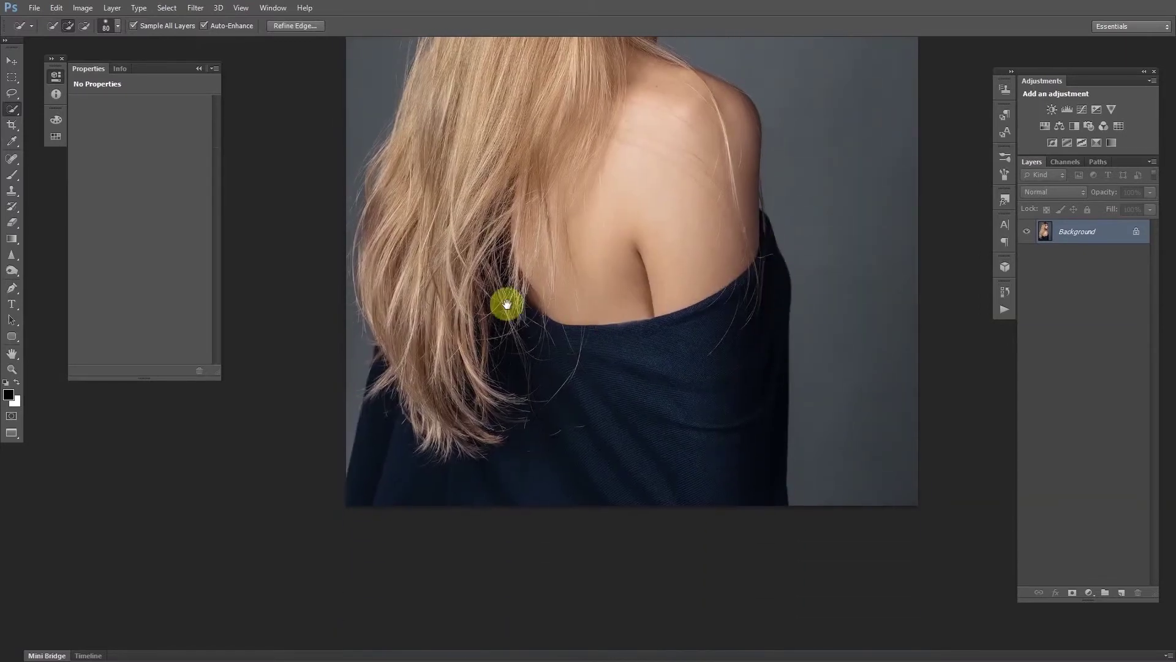
pyautogui.moveTo(359, 334)
pyautogui.mouseDown()
pyautogui.moveTo(333, 392)
pyautogui.moveTo(345, 298)
pyautogui.moveTo(330, 218)
pyautogui.mouseUp()
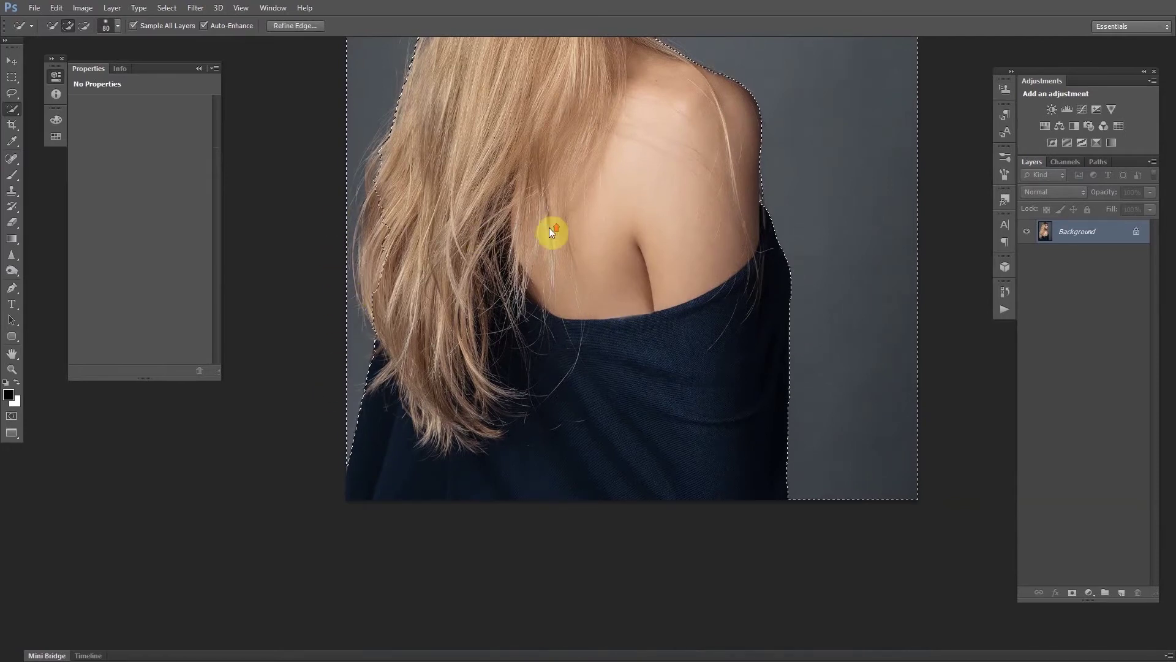
# Subtract the woman's lower-left hair from the background selection and add back the gray area beside it
pyautogui.scroll(3, 548, 229)
pyautogui.scroll(1, 547, 227)
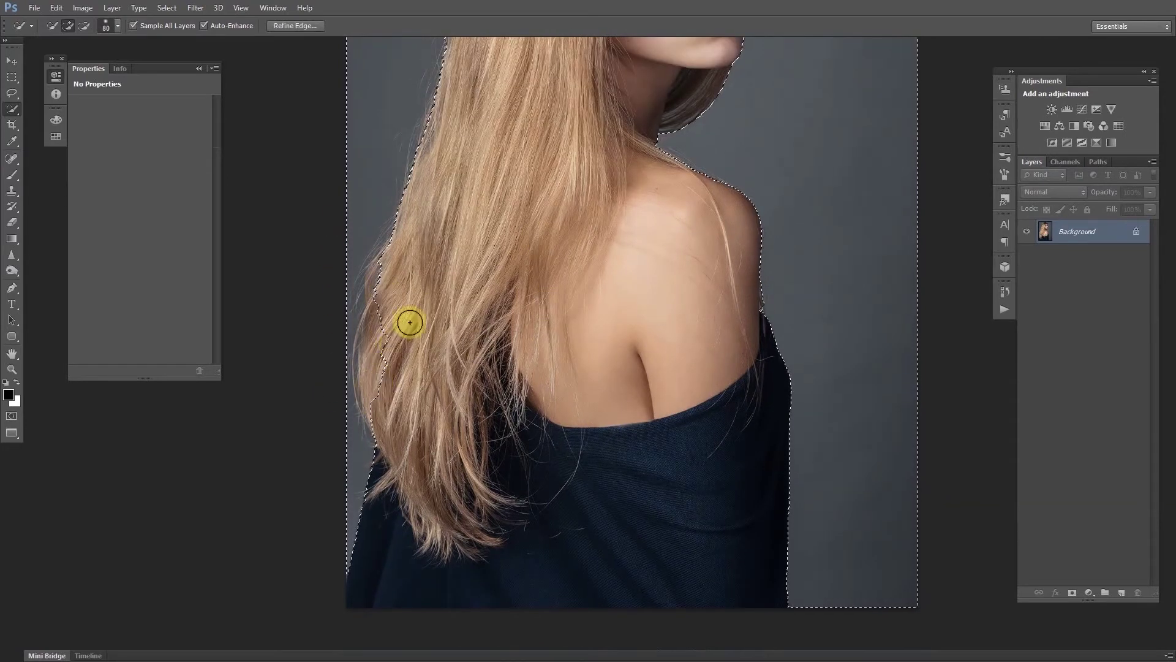
pyautogui.press('alt')
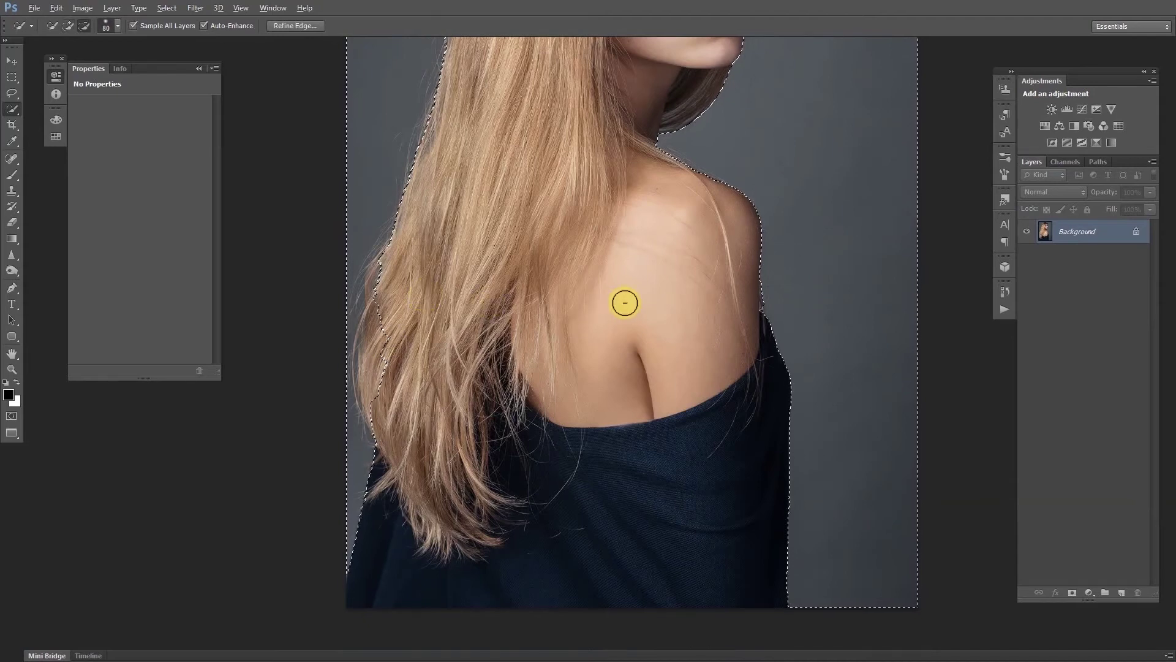
pyautogui.moveTo(386, 263)
pyautogui.mouseDown()
pyautogui.moveTo(387, 329)
pyautogui.moveTo(372, 375)
pyautogui.mouseUp()
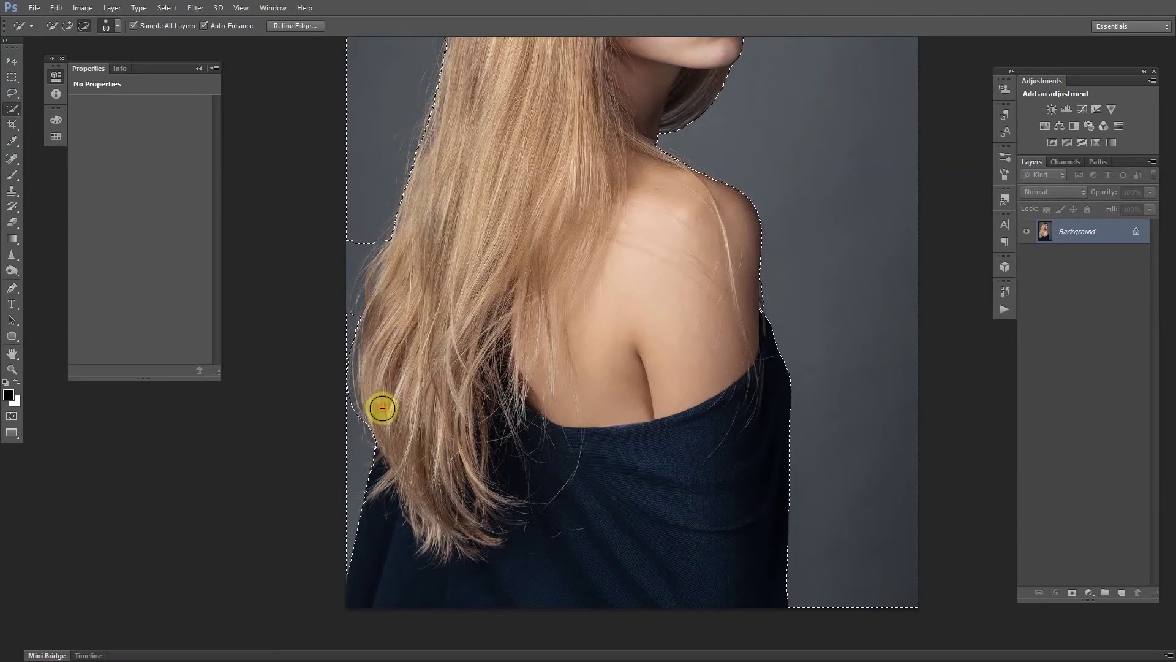
pyautogui.moveTo(367, 239)
pyautogui.mouseDown()
pyautogui.moveTo(344, 310)
pyautogui.moveTo(370, 289)
pyautogui.moveTo(380, 310)
pyautogui.moveTo(370, 257)
pyautogui.moveTo(355, 264)
pyautogui.moveTo(349, 294)
pyautogui.mouseUp()
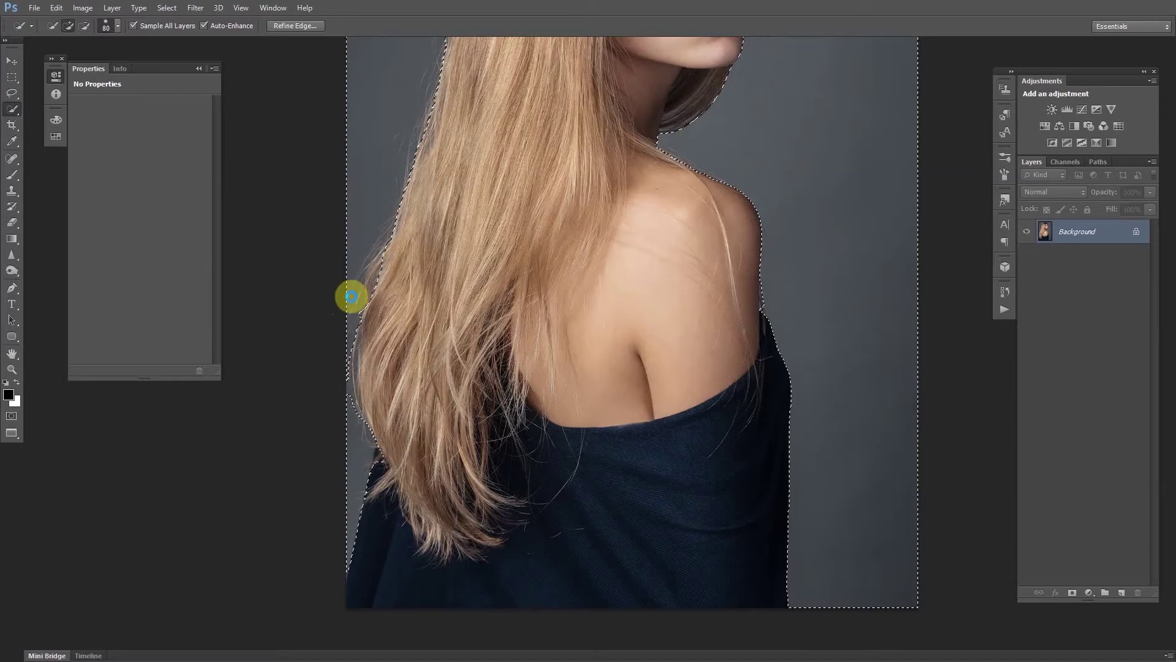
# Correct the background selection around the hair above the forehead and along the face's right side
pyautogui.scroll(8, 466, 301)
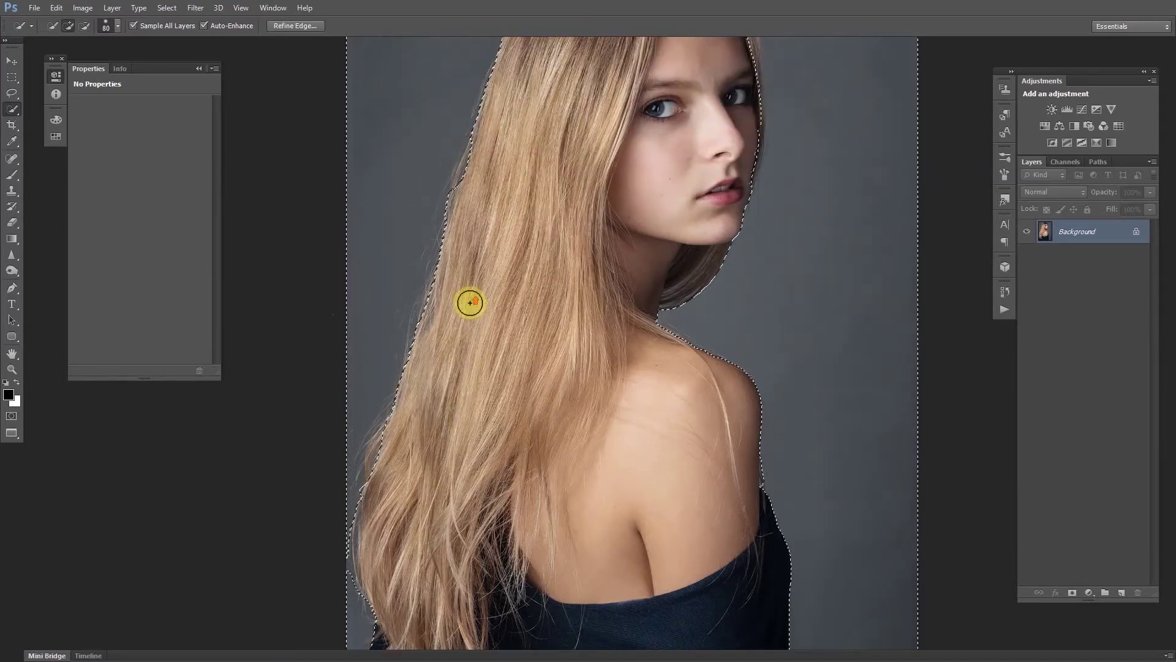
pyautogui.scroll(4, 553, 292)
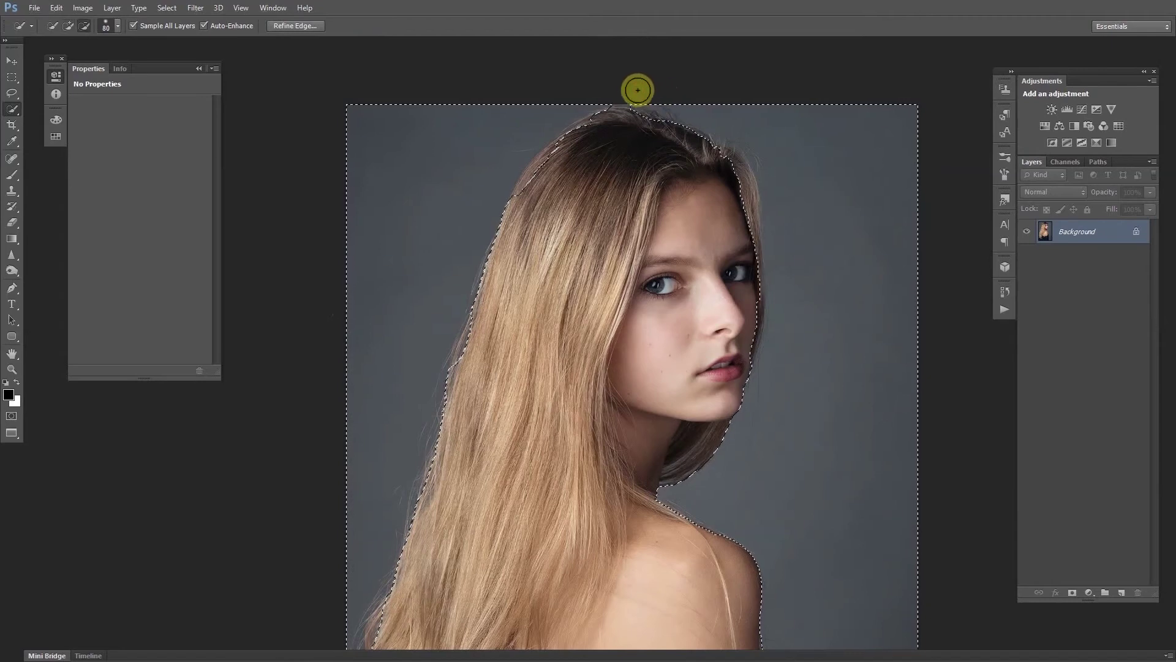
pyautogui.moveTo(689, 111)
pyautogui.mouseDown()
pyautogui.moveTo(711, 127)
pyautogui.moveTo(746, 203)
pyautogui.mouseUp()
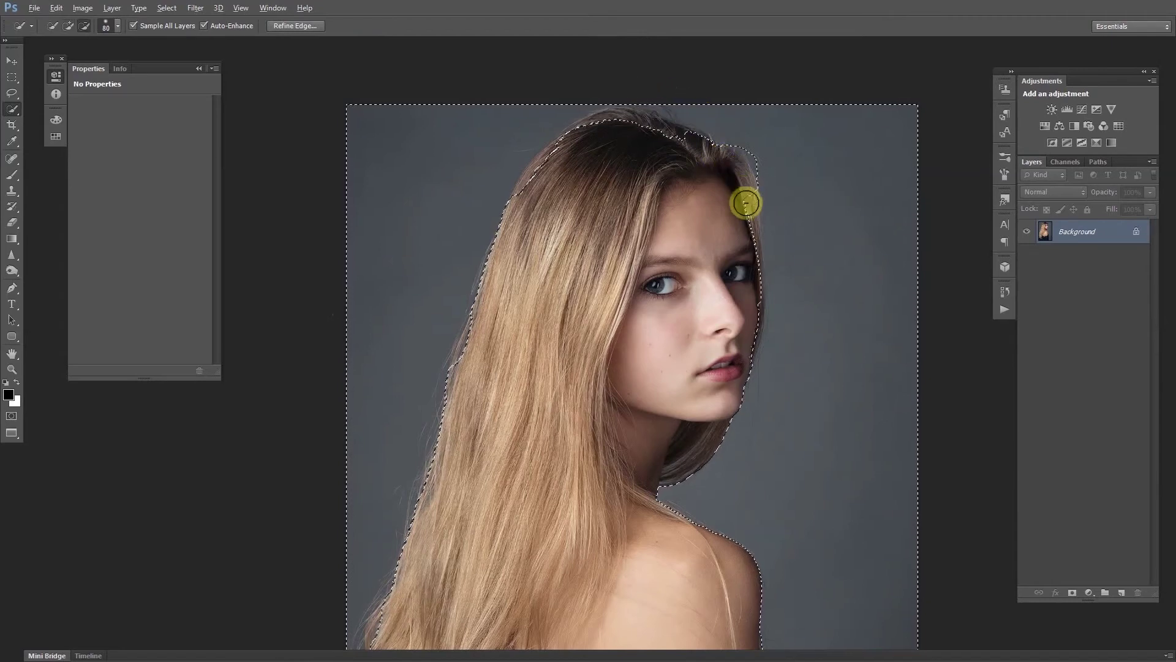
pyautogui.moveTo(747, 256)
pyautogui.mouseDown()
pyautogui.moveTo(755, 177)
pyautogui.moveTo(743, 131)
pyautogui.mouseUp()
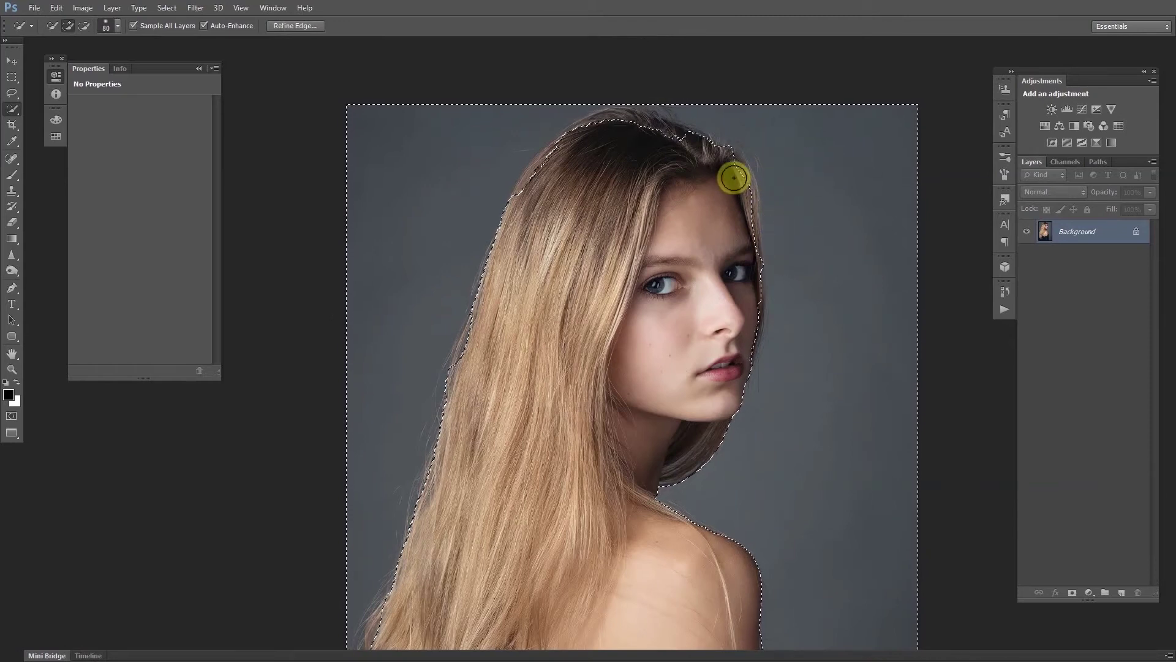
# Reduce the selection brush to 45 px and refine the selection edge around the forehead hair and crown
pyautogui.press('[')
pyautogui.press('[')
pyautogui.press('[')
pyautogui.press('[')
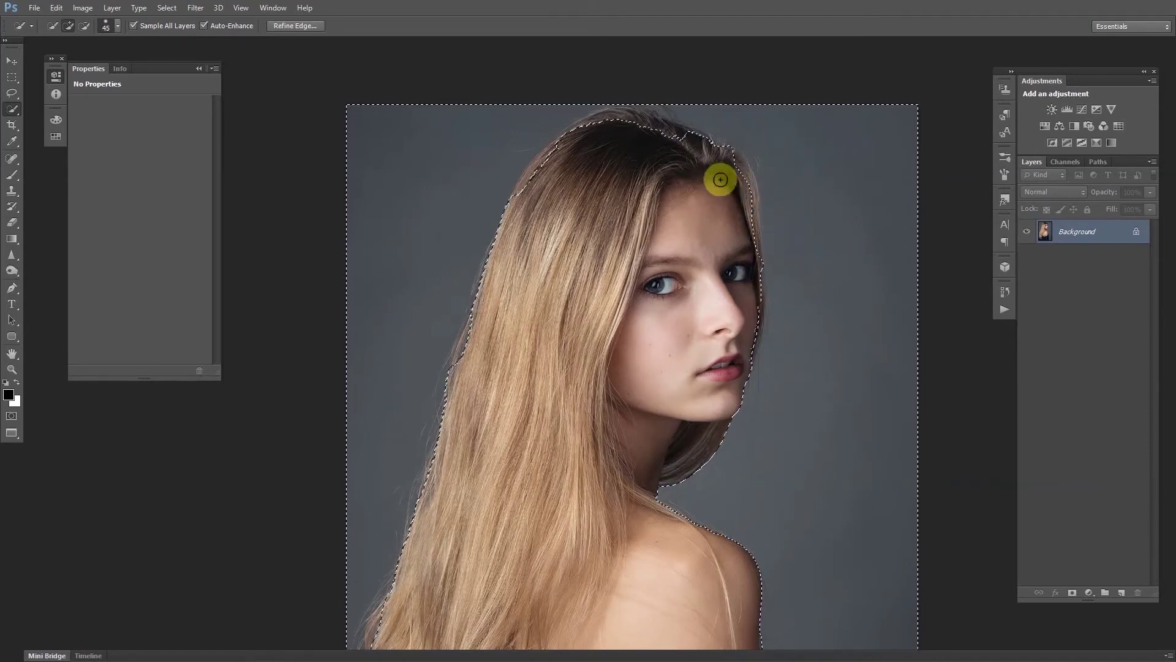
pyautogui.moveTo(735, 163); pyautogui.dragTo(744, 182)
pyautogui.press('alt')
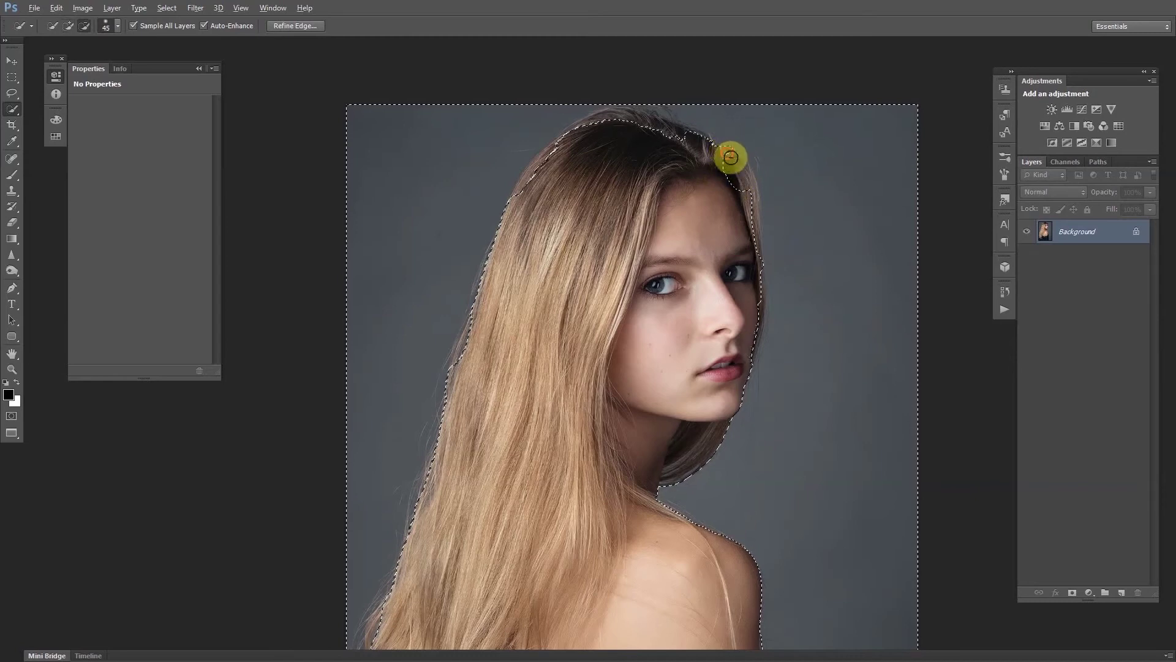
pyautogui.moveTo(748, 250); pyautogui.dragTo(706, 155)
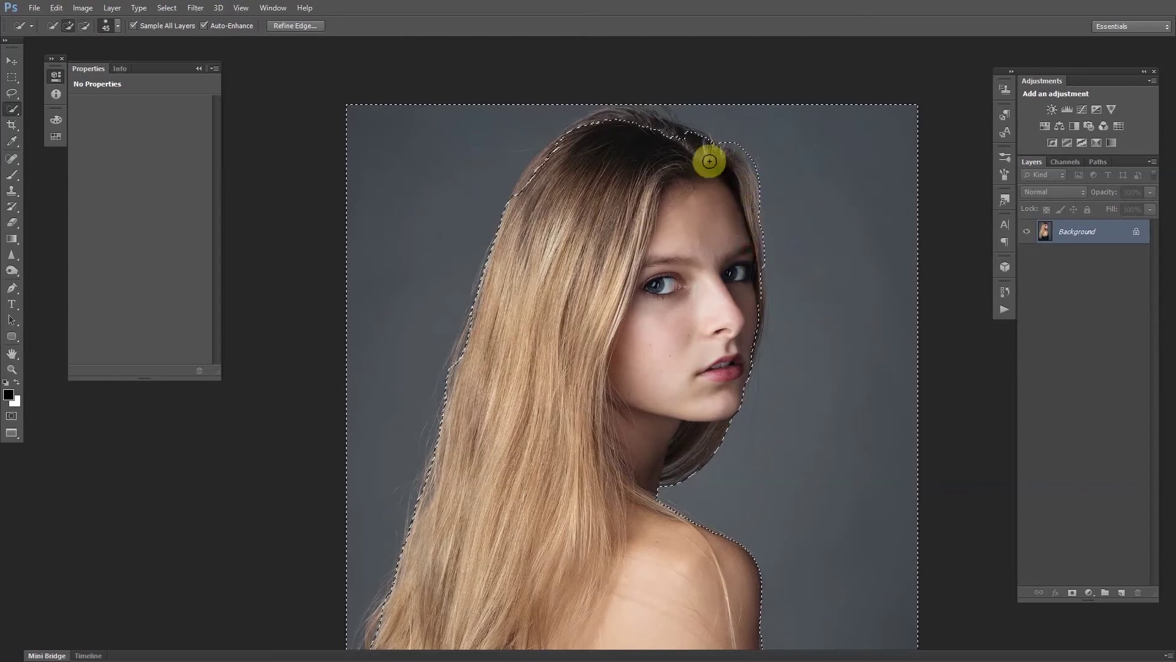
pyautogui.moveTo(706, 150)
pyautogui.mouseDown()
pyautogui.moveTo(596, 133)
pyautogui.moveTo(521, 232)
pyautogui.moveTo(533, 186)
pyautogui.moveTo(549, 170)
pyautogui.moveTo(627, 253)
pyautogui.moveTo(591, 230)
pyautogui.moveTo(596, 164)
pyautogui.moveTo(558, 150)
pyautogui.moveTo(546, 160)
pyautogui.moveTo(570, 148)
pyautogui.moveTo(695, 148)
pyautogui.moveTo(620, 121)
pyautogui.moveTo(564, 159)
pyautogui.moveTo(541, 136)
pyautogui.mouseUp()
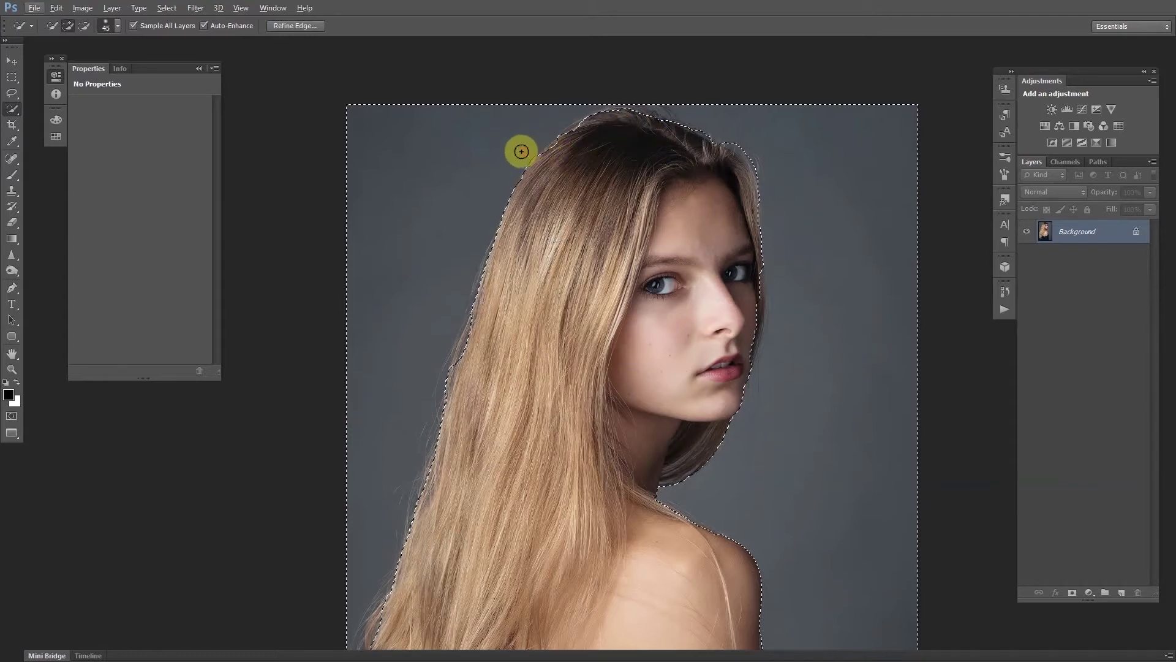
# Touch up the background selection's edge along the lower-left hair so that it follows the hair outline
pyautogui.scroll(-2, 692, 318)
pyautogui.scroll(-8, 692, 318)
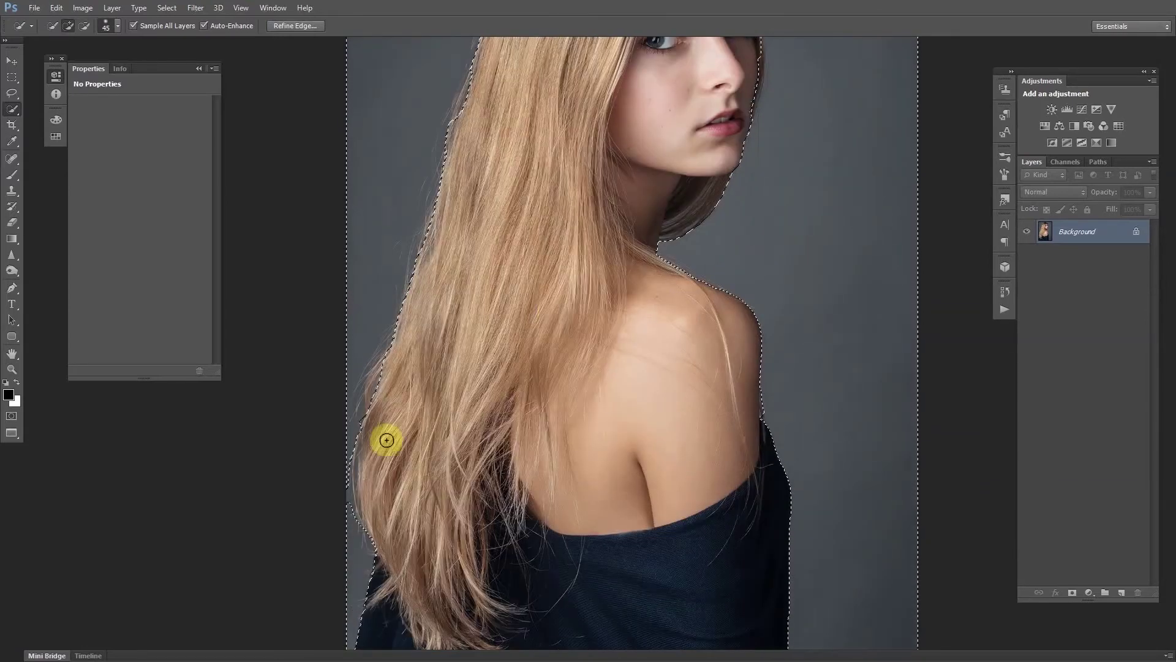
pyautogui.moveTo(344, 483)
pyautogui.mouseDown()
pyautogui.moveTo(341, 511)
pyautogui.moveTo(357, 472)
pyautogui.moveTo(362, 500)
pyautogui.mouseUp()
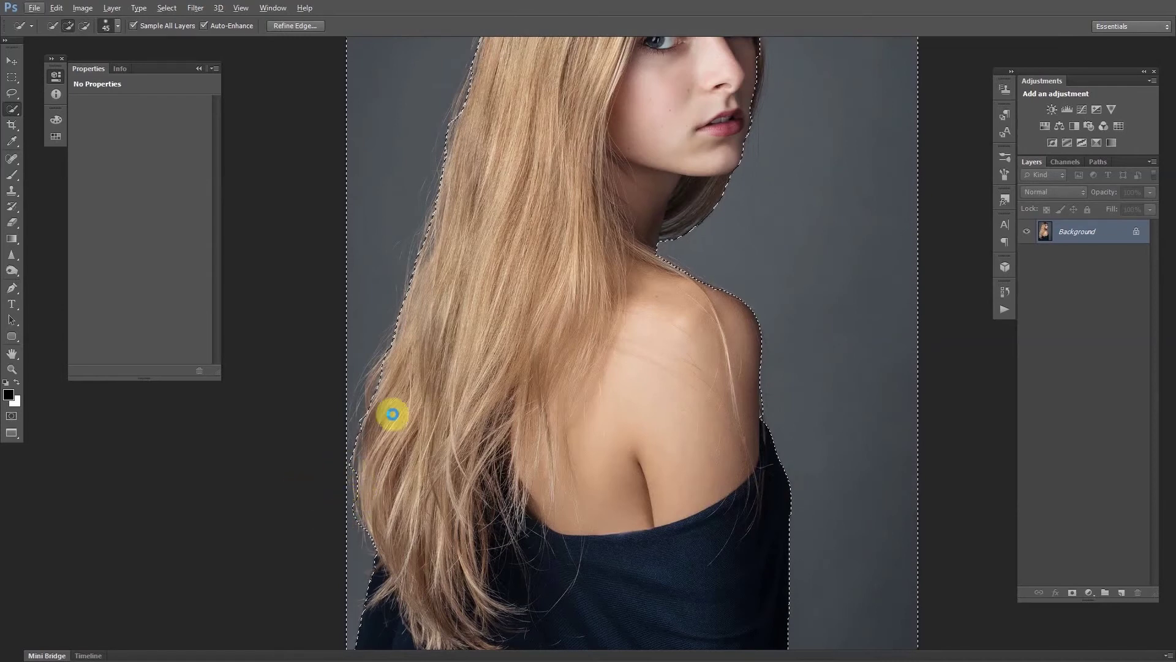
pyautogui.scroll(1, 515, 457)
pyautogui.moveTo(378, 391)
pyautogui.mouseDown()
pyautogui.moveTo(391, 373)
pyautogui.moveTo(388, 404)
pyautogui.mouseUp()
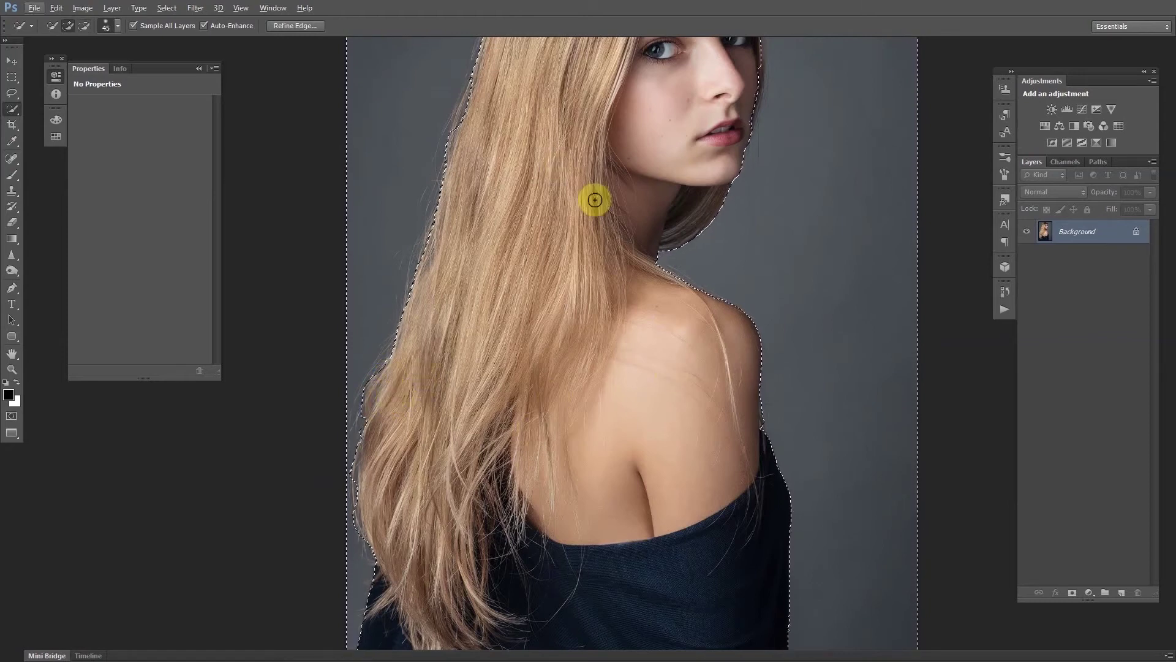
# Open Refine Edge for the selection and preview every view mode from Marching Ants to Reveal Layer, ending on Overlay
pyautogui.scroll(10, 594, 196)
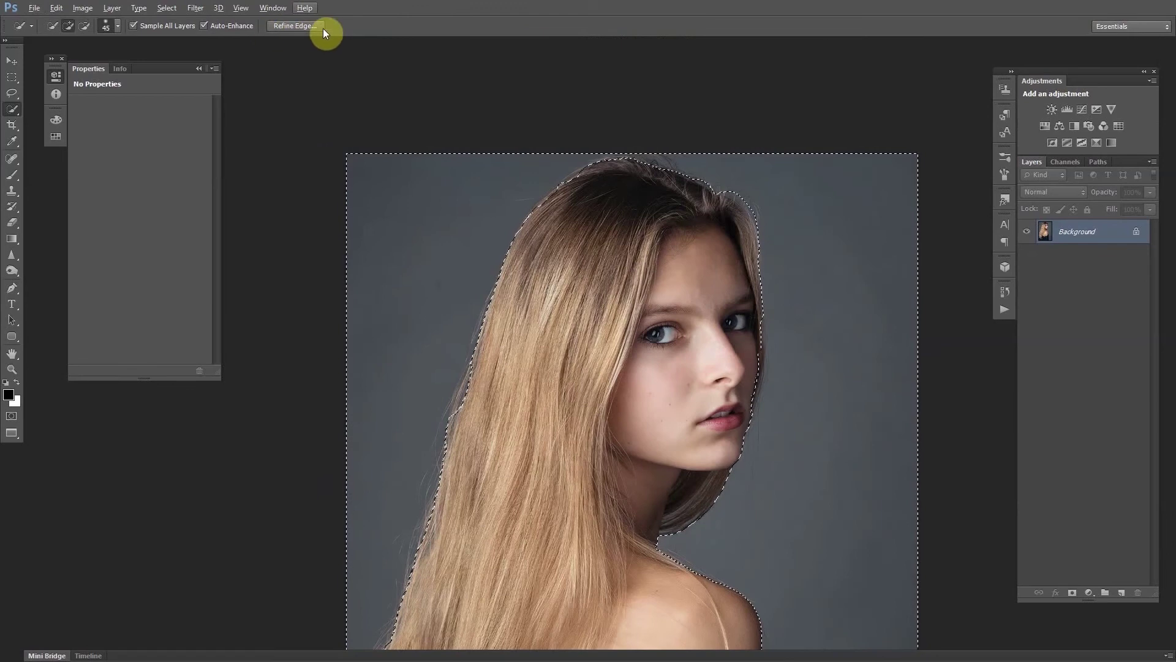
pyautogui.click(298, 28)
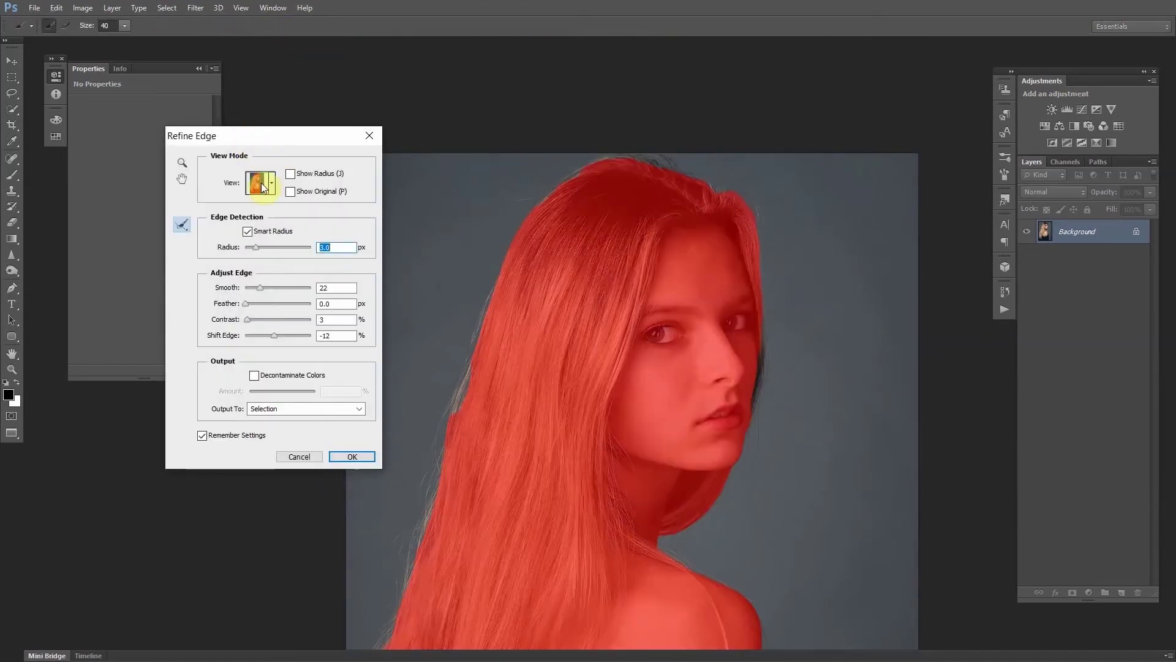
pyautogui.click(273, 191)
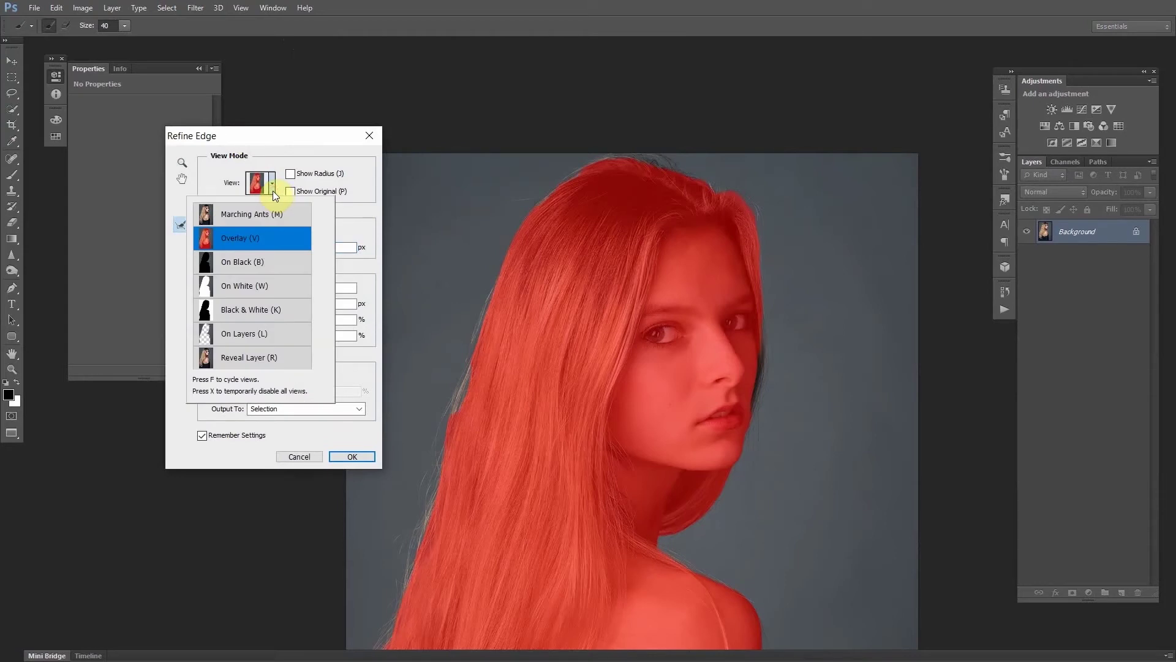
pyautogui.click(252, 221)
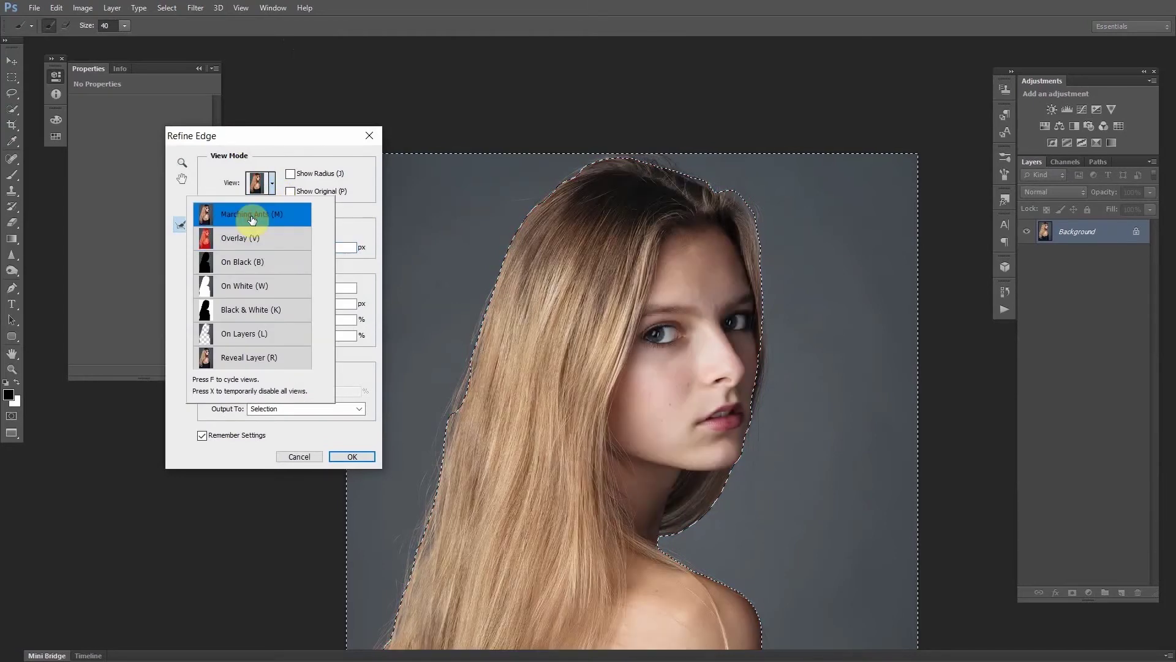
pyautogui.click(263, 238)
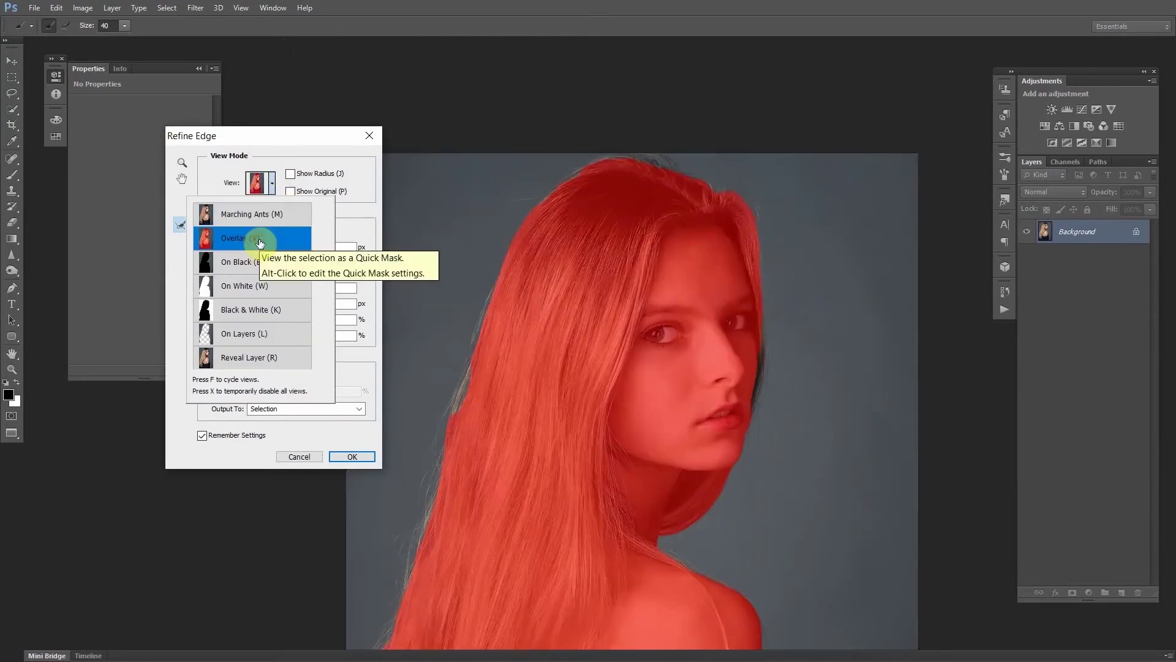
pyautogui.click(252, 270)
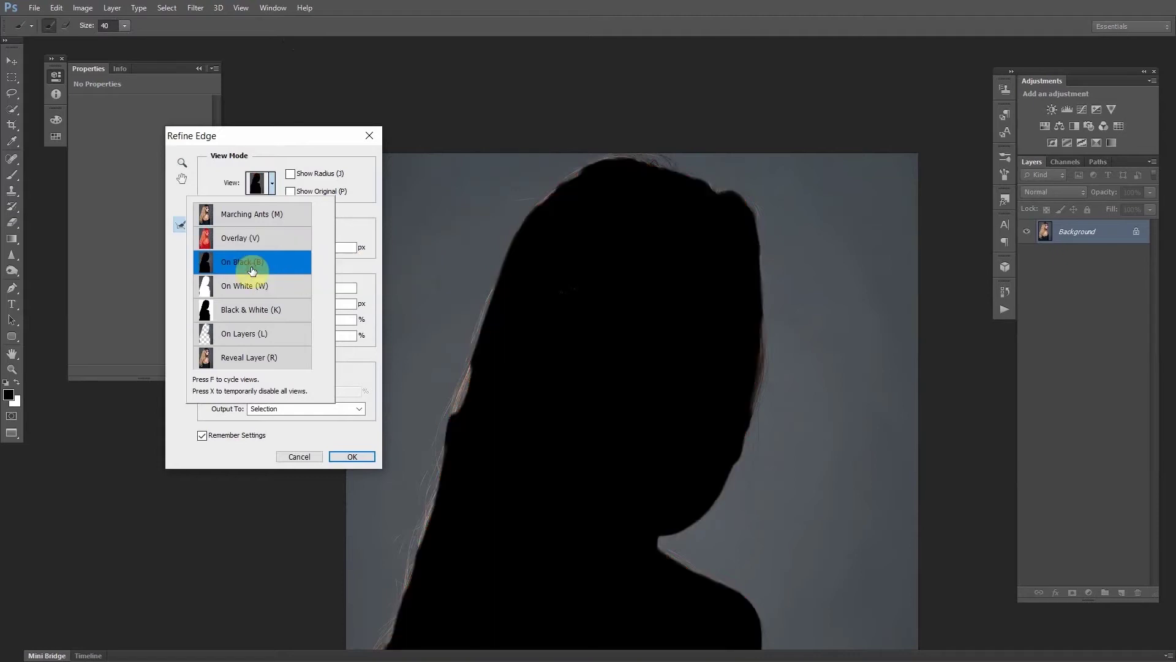
pyautogui.click(251, 289)
pyautogui.click(252, 314)
pyautogui.click(253, 333)
pyautogui.click(248, 363)
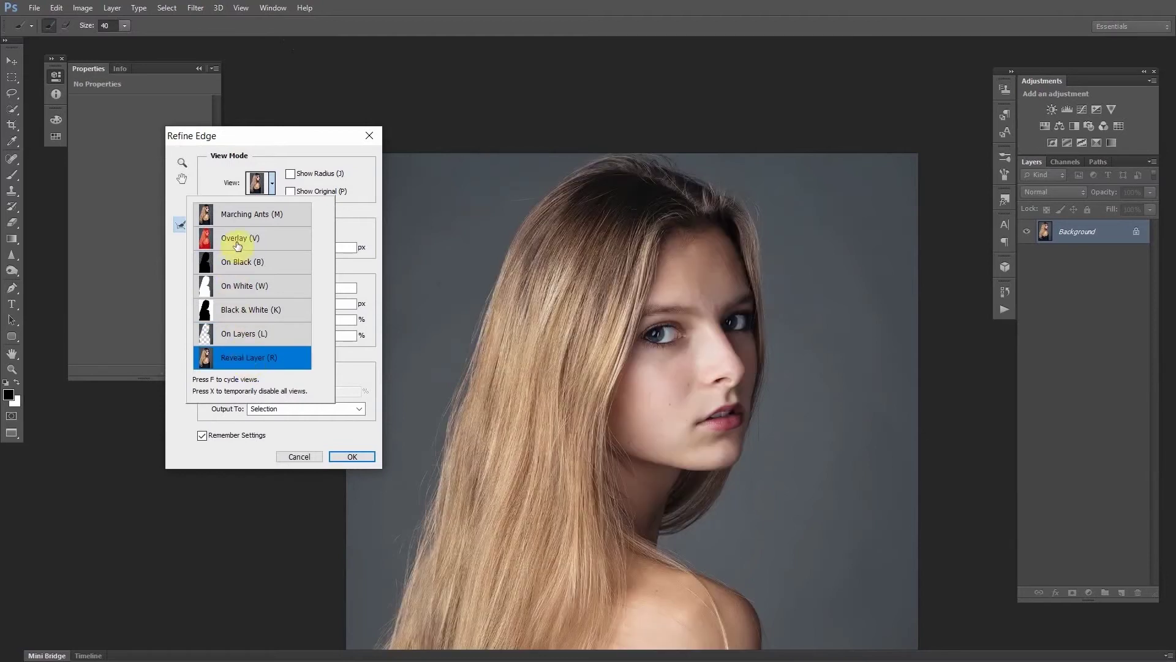
pyautogui.click(238, 244)
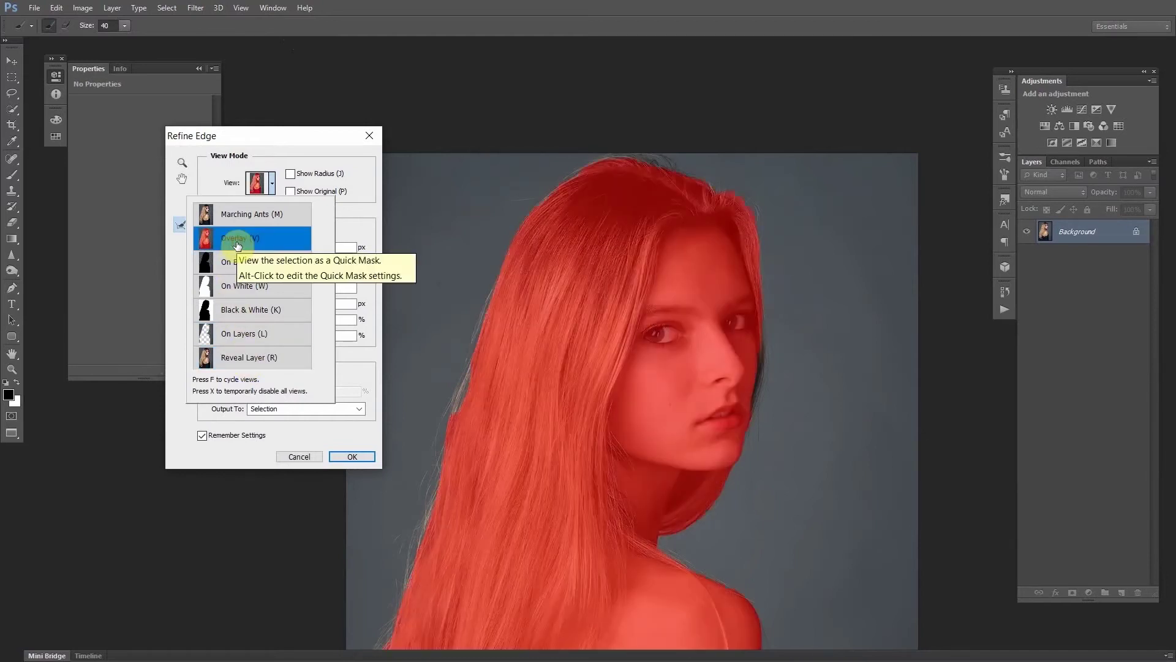
pyautogui.click(229, 169)
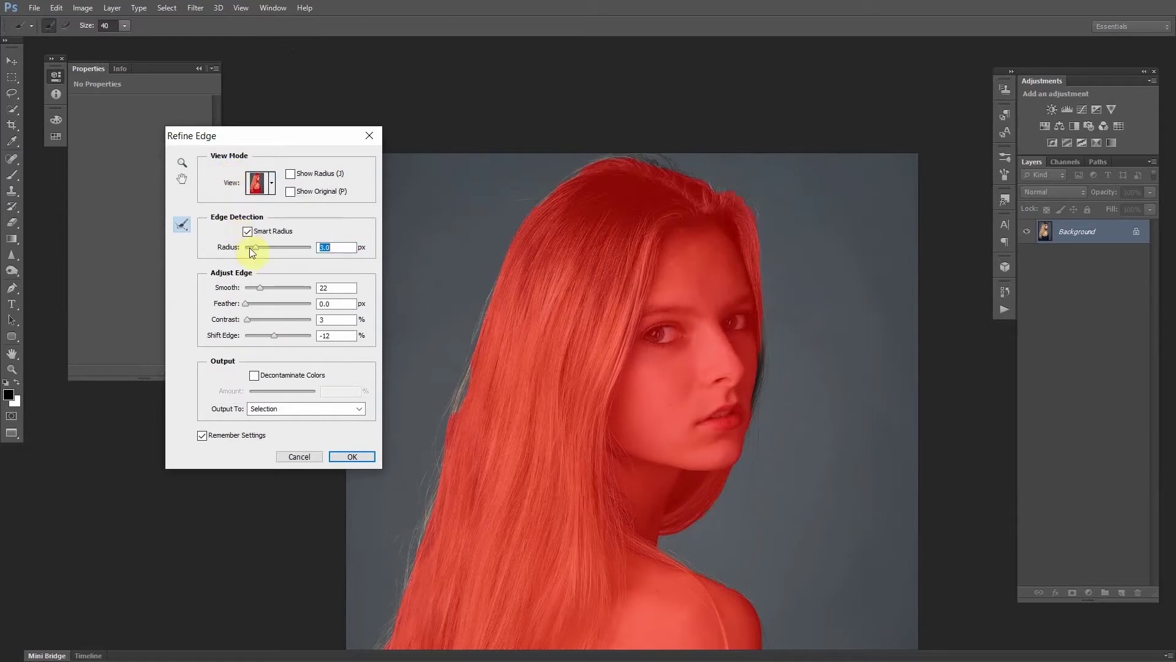
# Set the edge detection radius to 3.8 px and shift the selection edge to +16%
pyautogui.moveTo(257, 248); pyautogui.dragTo(259, 287)
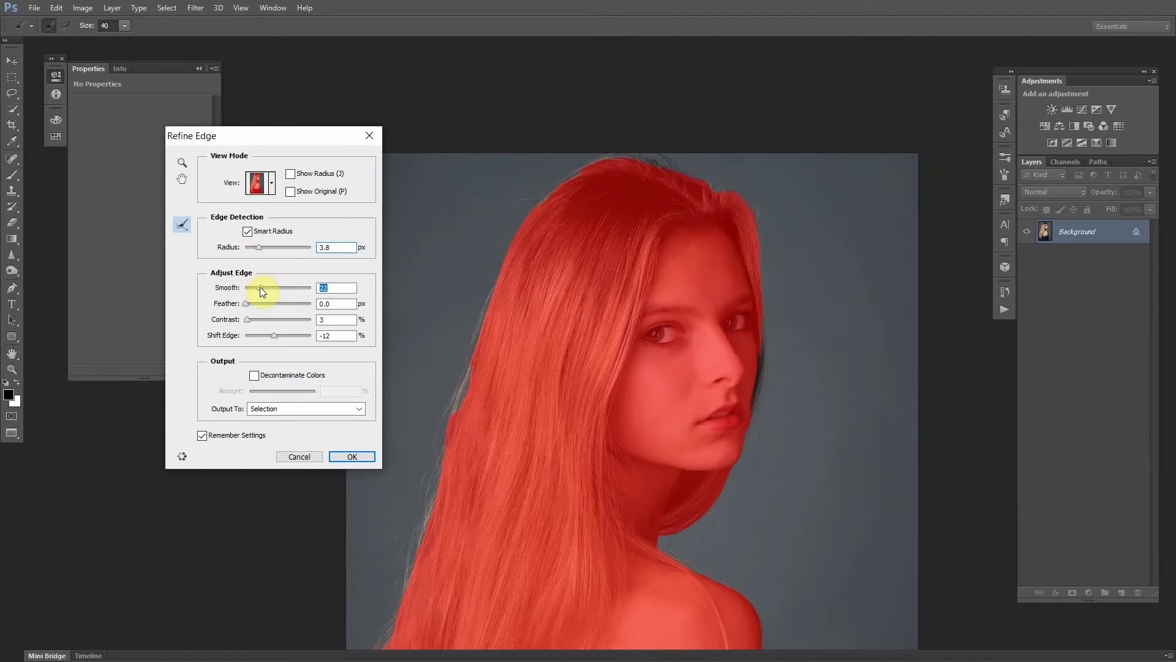
pyautogui.moveTo(275, 337); pyautogui.dragTo(285, 336)
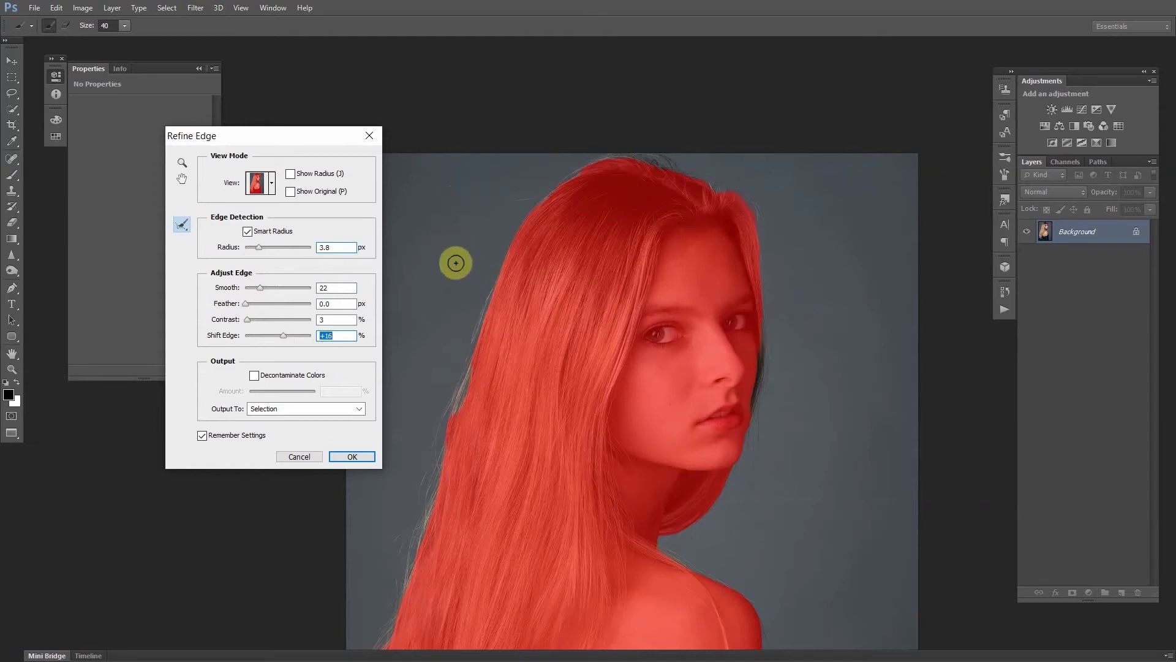
# Brush the Refine Radius tool along the left outline of the hair, from beside the head down to the upper back
pyautogui.press('alt')
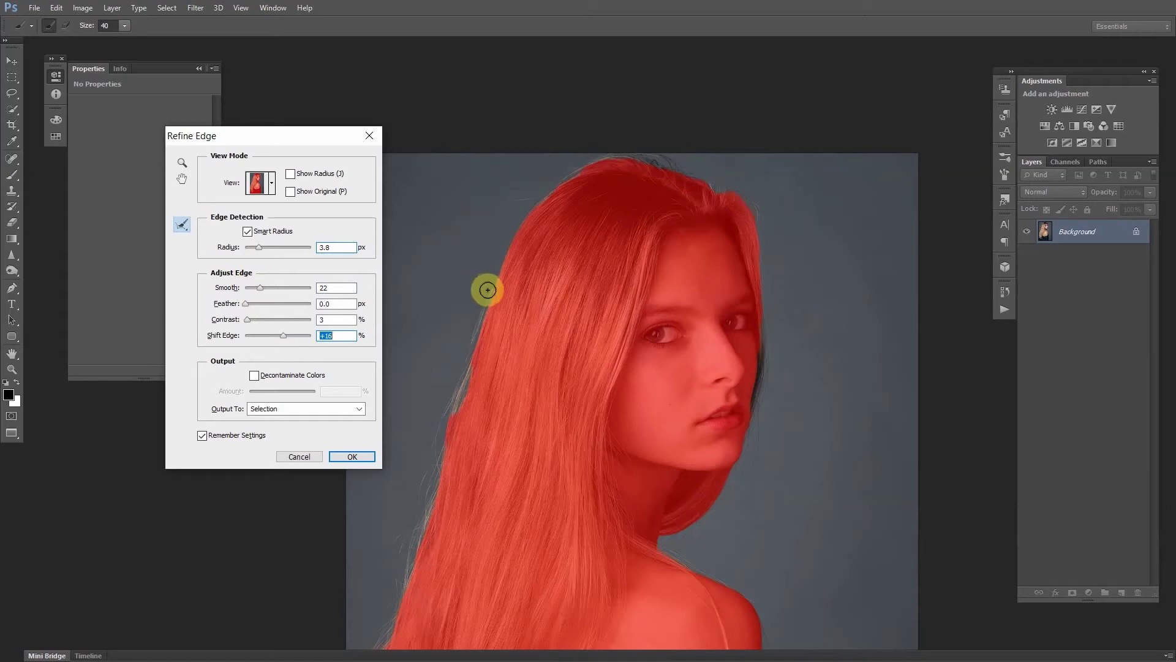
pyautogui.moveTo(488, 293)
pyautogui.mouseDown()
pyautogui.moveTo(468, 348)
pyautogui.moveTo(498, 289)
pyautogui.moveTo(446, 415)
pyautogui.mouseUp()
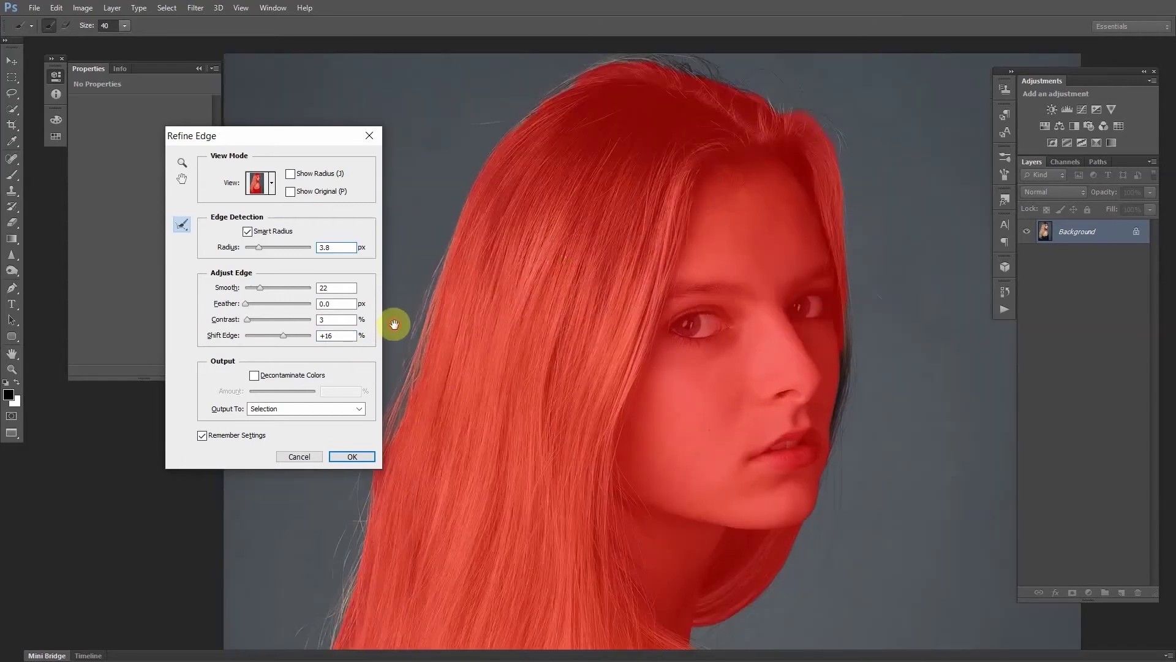
pyautogui.moveTo(394, 325)
pyautogui.mouseDown()
pyautogui.moveTo(485, 320)
pyautogui.moveTo(528, 261)
pyautogui.mouseUp()
pyautogui.moveTo(577, 206); pyautogui.dragTo(543, 296)
pyautogui.moveTo(504, 390); pyautogui.dragTo(469, 512)
pyautogui.scroll(-2, 544, 399)
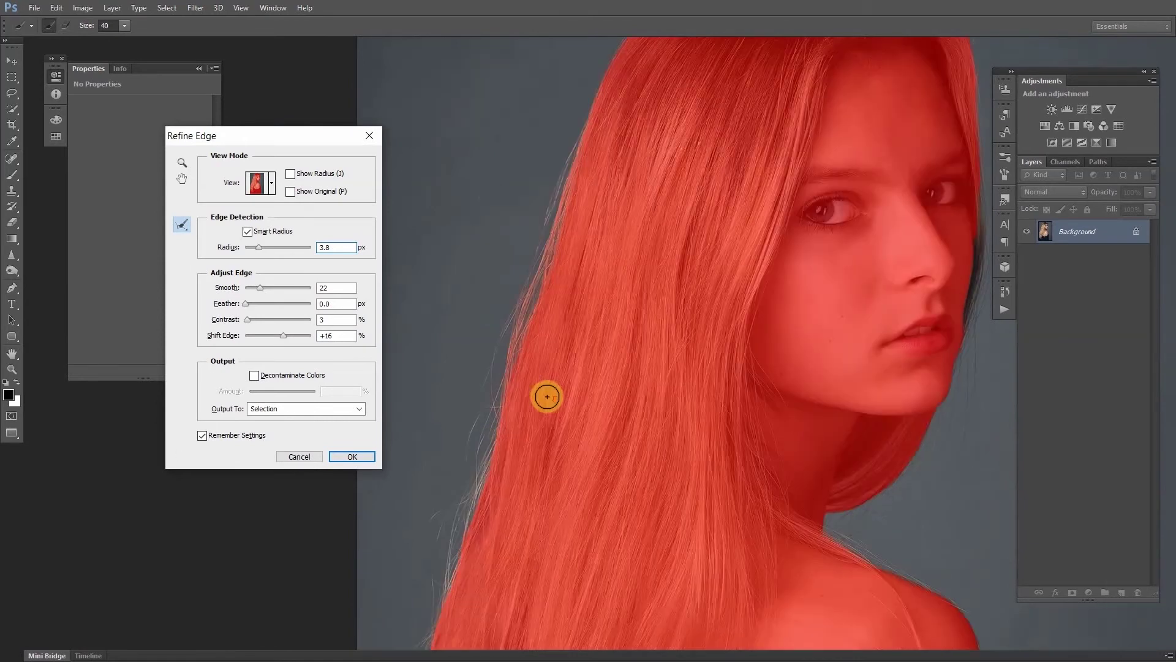
# Continue refining the edge along the lower-left hair strands, restoring fine detail toward the hair ends
pyautogui.moveTo(492, 398)
pyautogui.mouseDown()
pyautogui.moveTo(447, 496)
pyautogui.moveTo(447, 528)
pyautogui.moveTo(483, 375)
pyautogui.moveTo(480, 436)
pyautogui.moveTo(450, 506)
pyautogui.moveTo(457, 472)
pyautogui.moveTo(446, 494)
pyautogui.moveTo(451, 517)
pyautogui.moveTo(430, 573)
pyautogui.mouseUp()
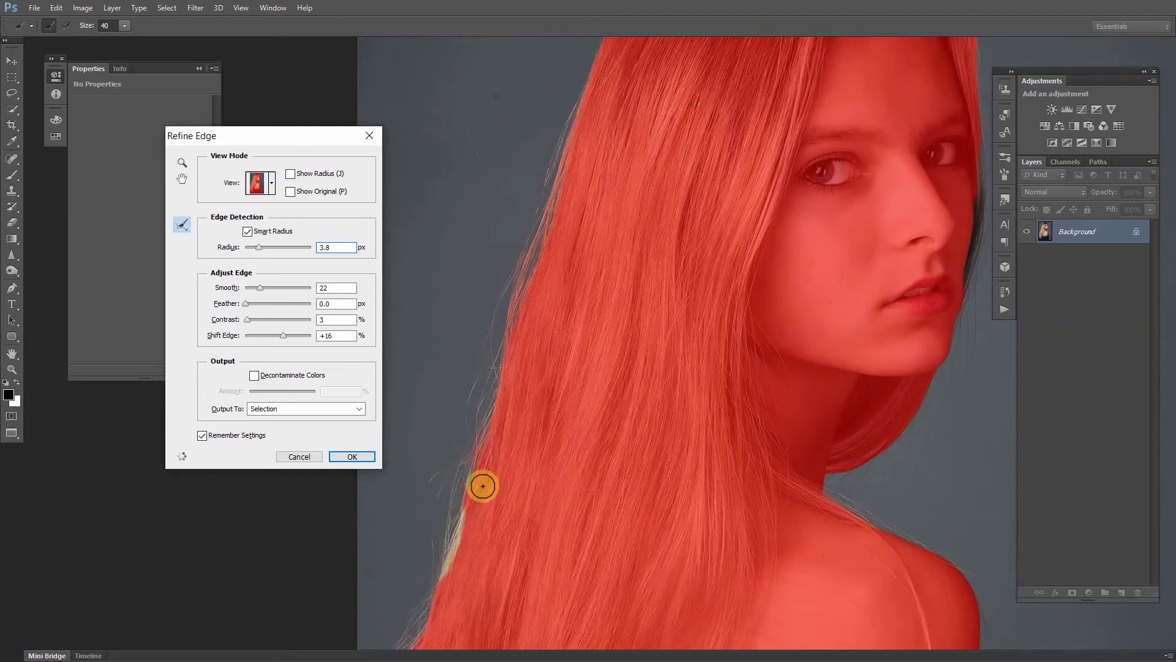
pyautogui.scroll(-3, 478, 486)
pyautogui.moveTo(437, 532)
pyautogui.mouseDown()
pyautogui.moveTo(386, 608)
pyautogui.moveTo(412, 515)
pyautogui.mouseUp()
pyautogui.scroll(-5, 415, 509)
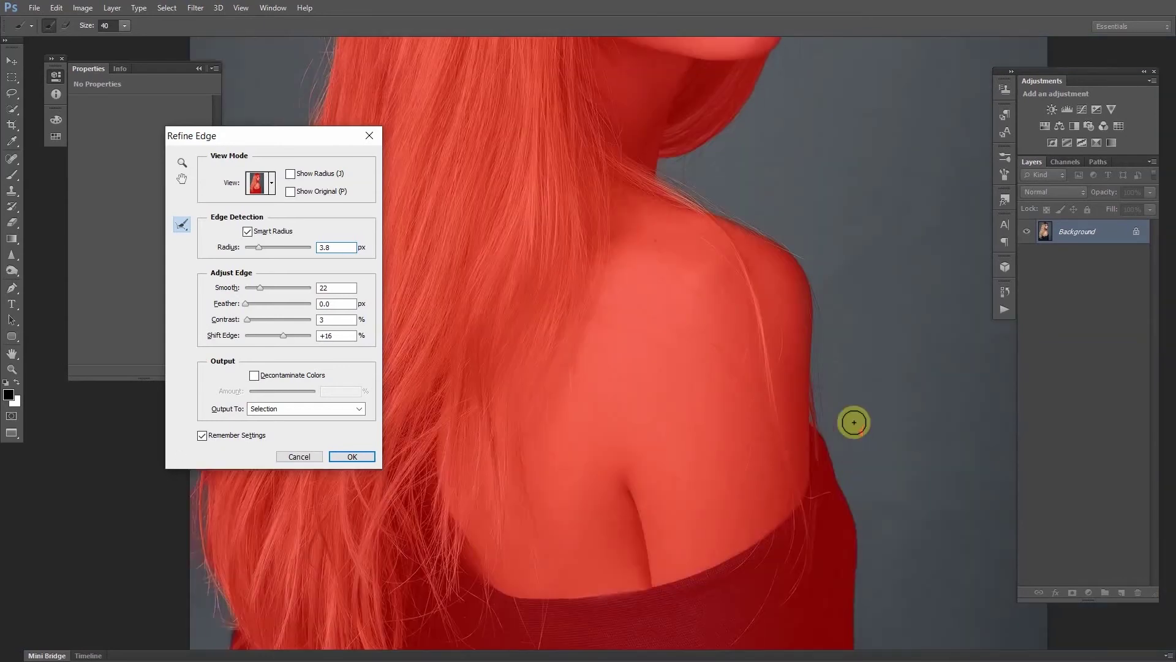
# Refine the edge from the dress over the bare shoulder, and around the hair below the chin and beside the neck
pyautogui.moveTo(843, 455)
pyautogui.mouseDown()
pyautogui.moveTo(806, 274)
pyautogui.moveTo(821, 284)
pyautogui.mouseUp()
pyautogui.moveTo(831, 210)
pyautogui.mouseDown()
pyautogui.moveTo(829, 244)
pyautogui.moveTo(780, 242)
pyautogui.moveTo(669, 169)
pyautogui.mouseUp()
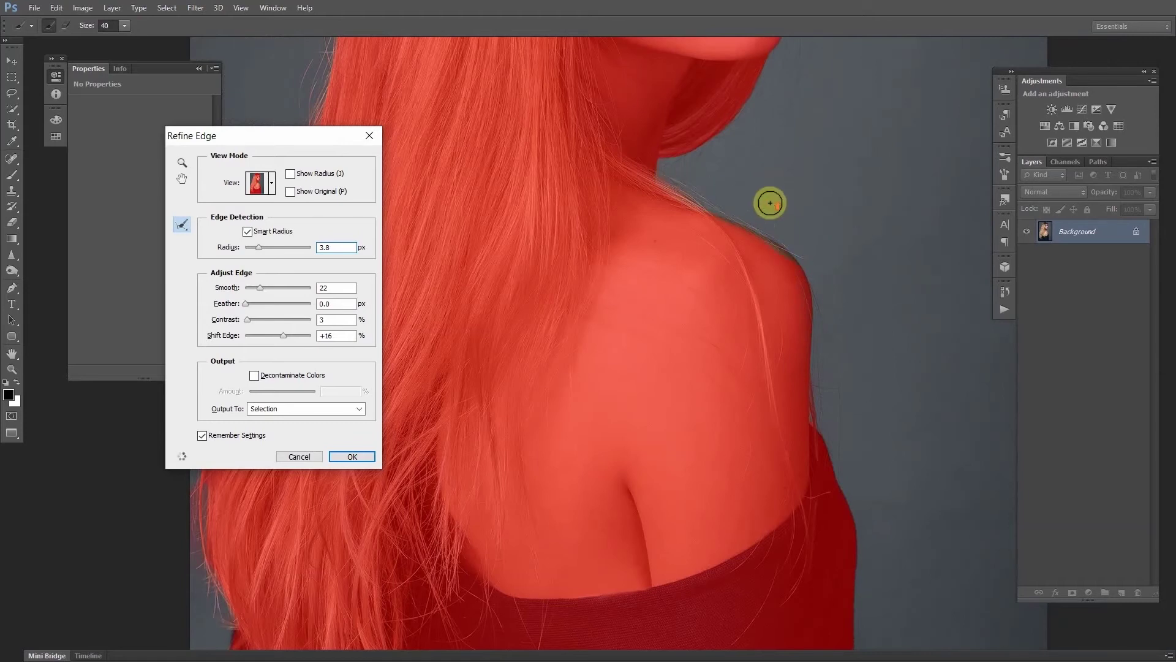
pyautogui.scroll(5, 770, 199)
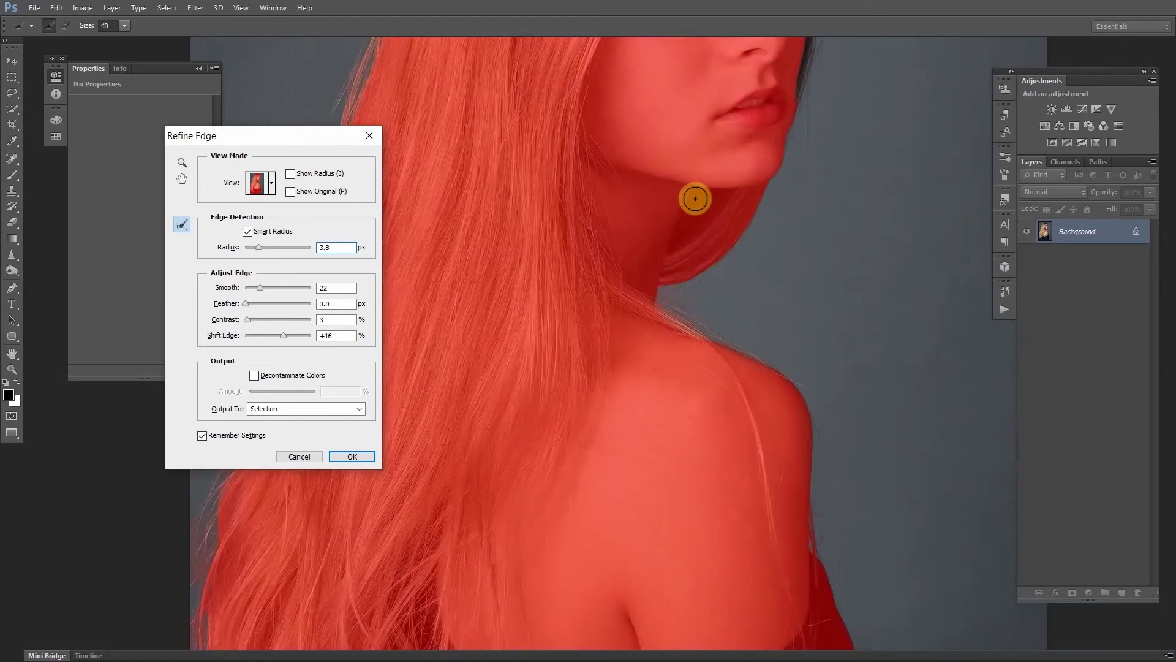
pyautogui.moveTo(741, 204)
pyautogui.mouseDown()
pyautogui.moveTo(727, 208)
pyautogui.moveTo(732, 197)
pyautogui.moveTo(671, 263)
pyautogui.moveTo(747, 208)
pyautogui.moveTo(678, 294)
pyautogui.moveTo(693, 252)
pyautogui.moveTo(672, 266)
pyautogui.moveTo(725, 208)
pyautogui.moveTo(753, 207)
pyautogui.mouseUp()
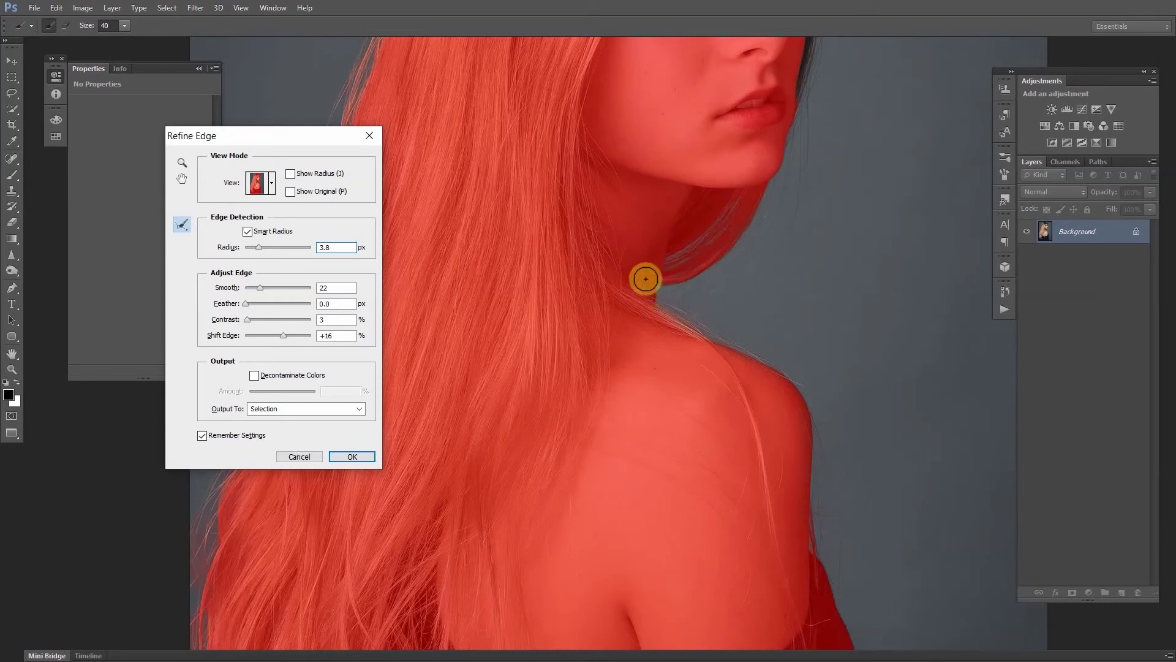
pyautogui.moveTo(659, 292)
pyautogui.mouseDown()
pyautogui.moveTo(737, 252)
pyautogui.moveTo(787, 156)
pyautogui.moveTo(816, 178)
pyautogui.moveTo(841, 147)
pyautogui.moveTo(721, 362)
pyautogui.mouseUp()
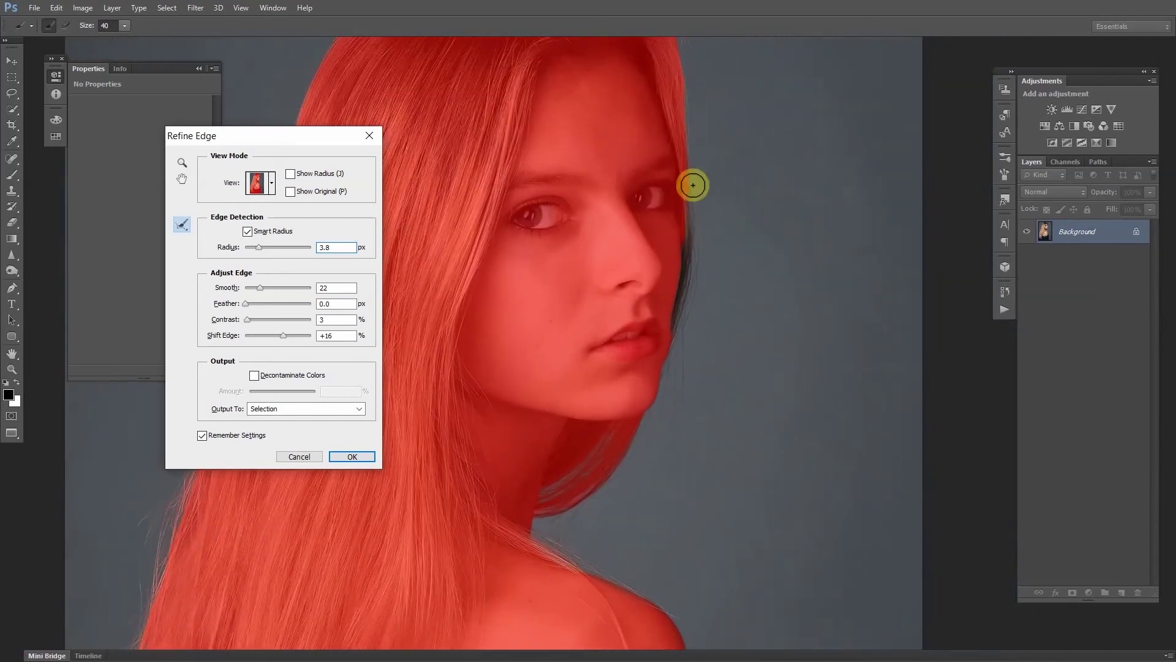
# Brush the edge refinement along the dark hair beside the right side of the face and over the flyaway strands on the crown
pyautogui.moveTo(683, 145)
pyautogui.mouseDown()
pyautogui.moveTo(685, 293)
pyautogui.moveTo(667, 347)
pyautogui.mouseUp()
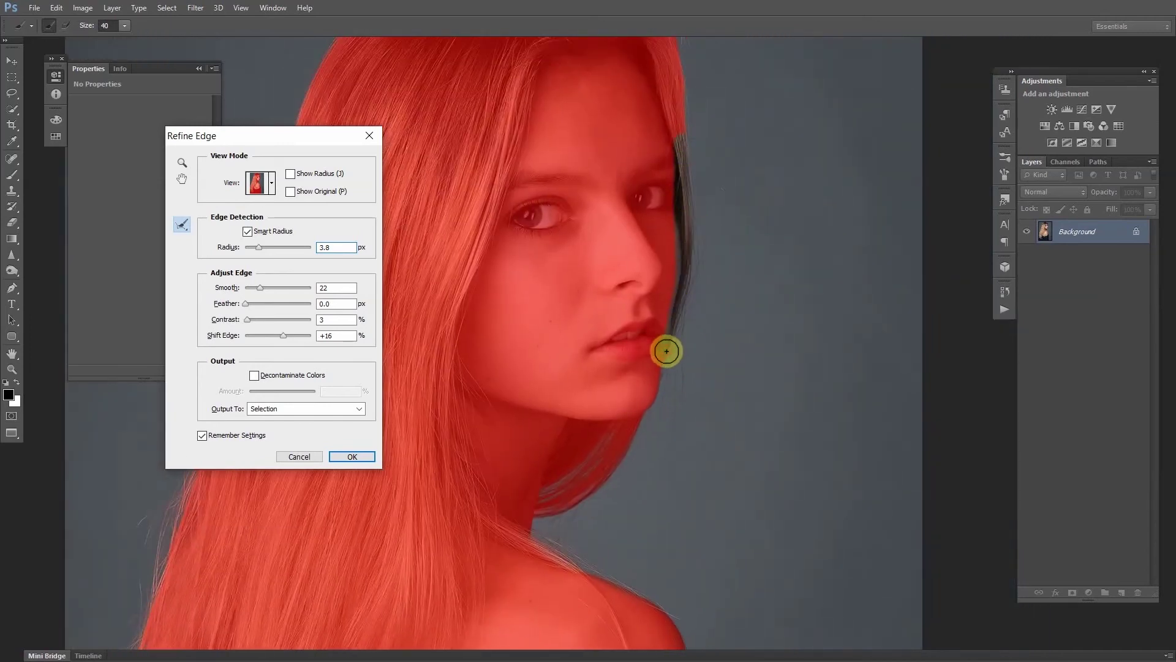
pyautogui.moveTo(683, 126); pyautogui.dragTo(677, 438)
pyautogui.scroll(3, 745, 184)
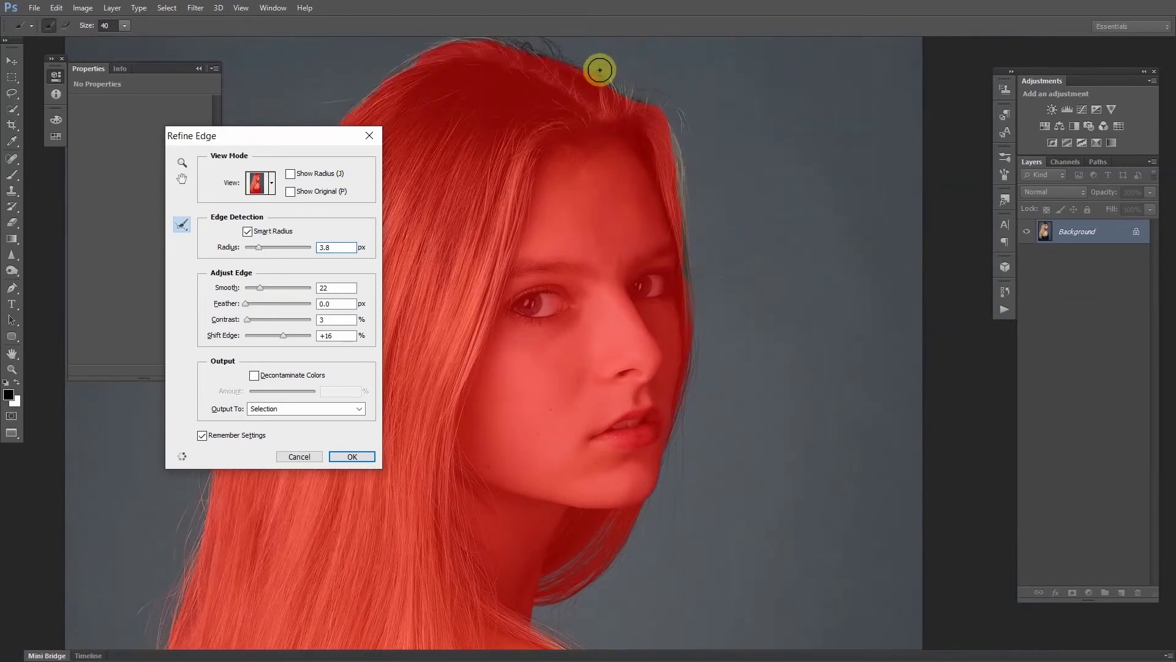
pyautogui.moveTo(494, 37); pyautogui.dragTo(584, 71)
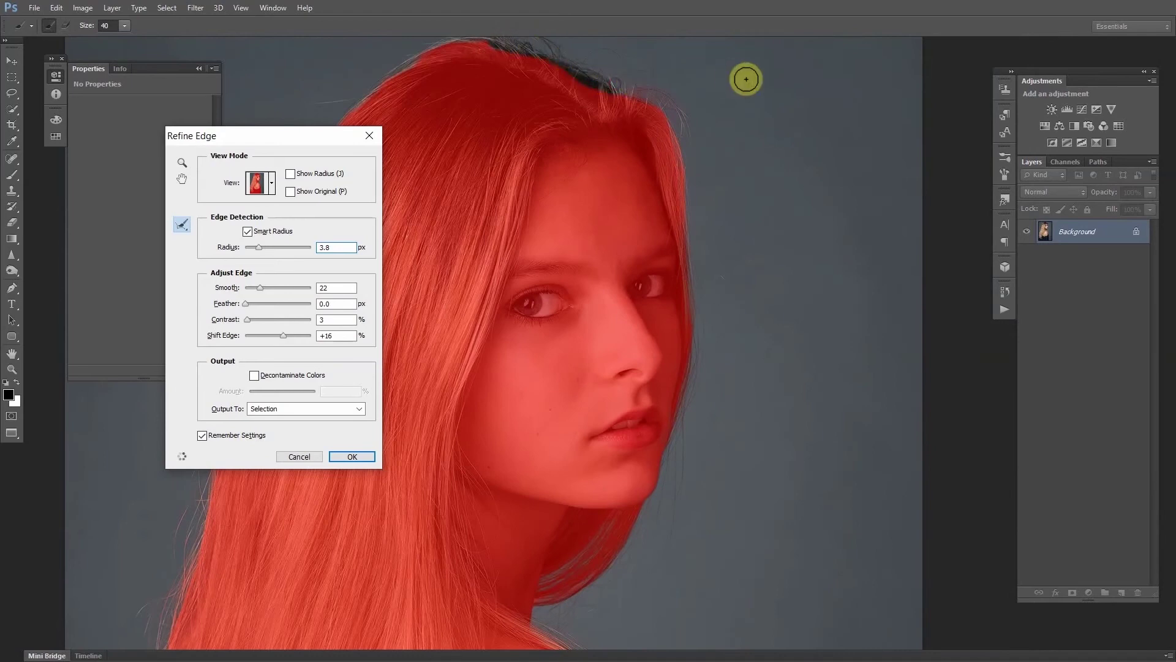
pyautogui.scroll(2, 423, 46)
pyautogui.moveTo(404, 129); pyautogui.dragTo(387, 144)
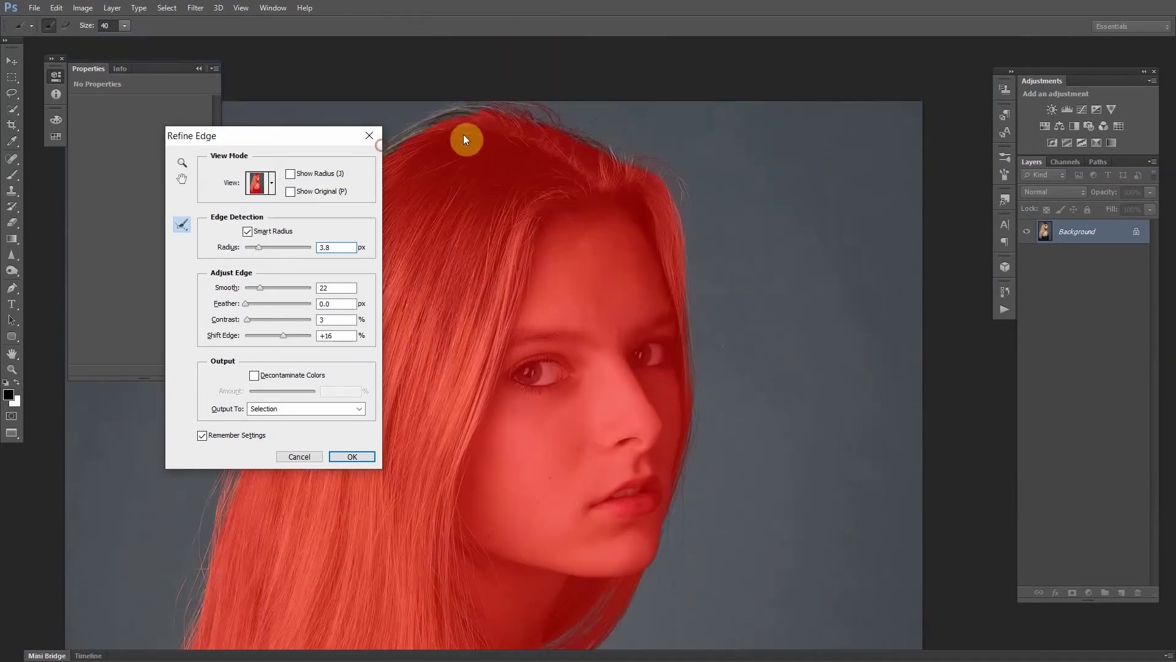
pyautogui.moveTo(607, 134)
pyautogui.mouseDown()
pyautogui.moveTo(636, 164)
pyautogui.moveTo(754, 176)
pyautogui.mouseUp()
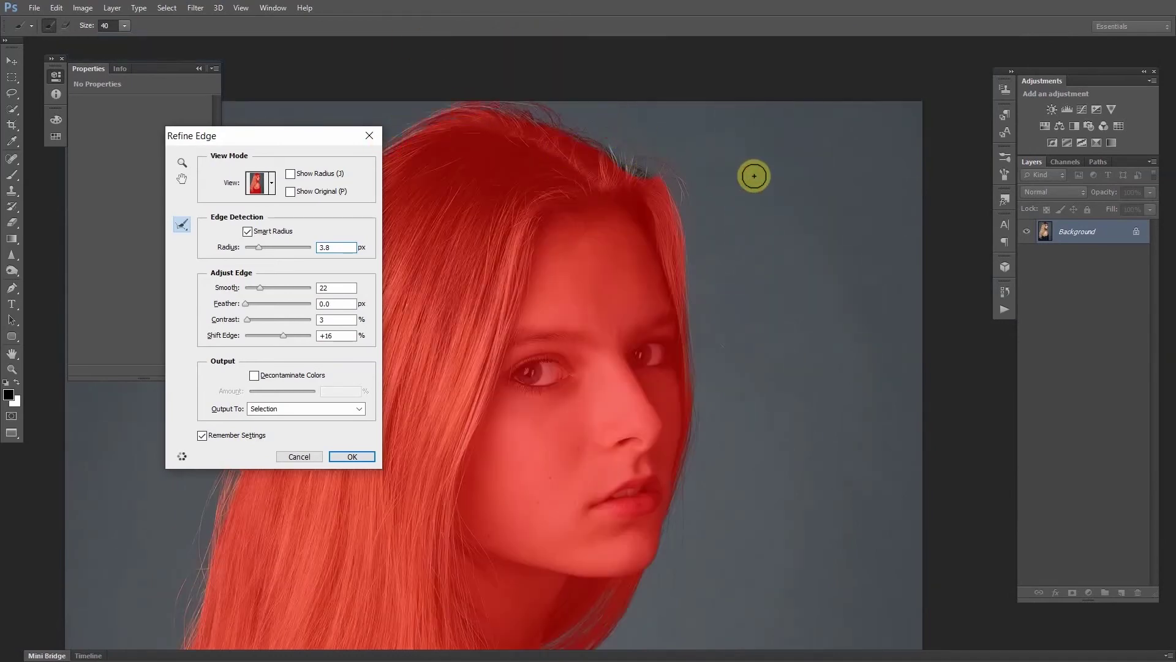
# Touch up the edge of the hair hanging below the chin and apply the Refine Edge result as a selection
pyautogui.hotkey('ctrl', '0')
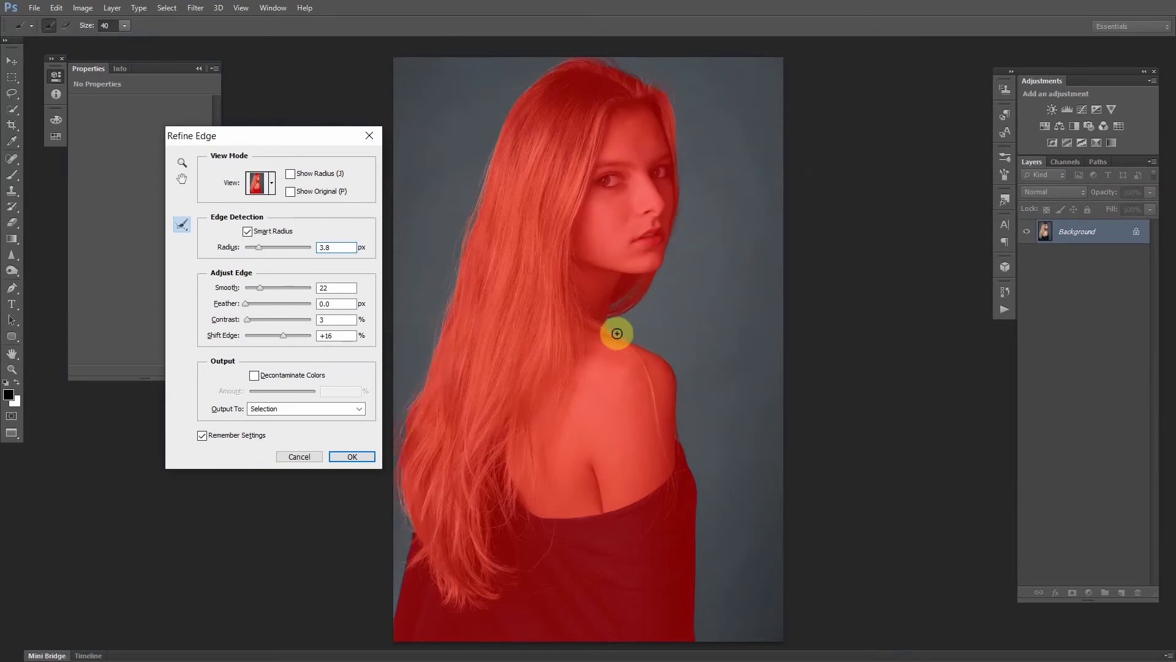
pyautogui.moveTo(616, 298); pyautogui.dragTo(651, 275)
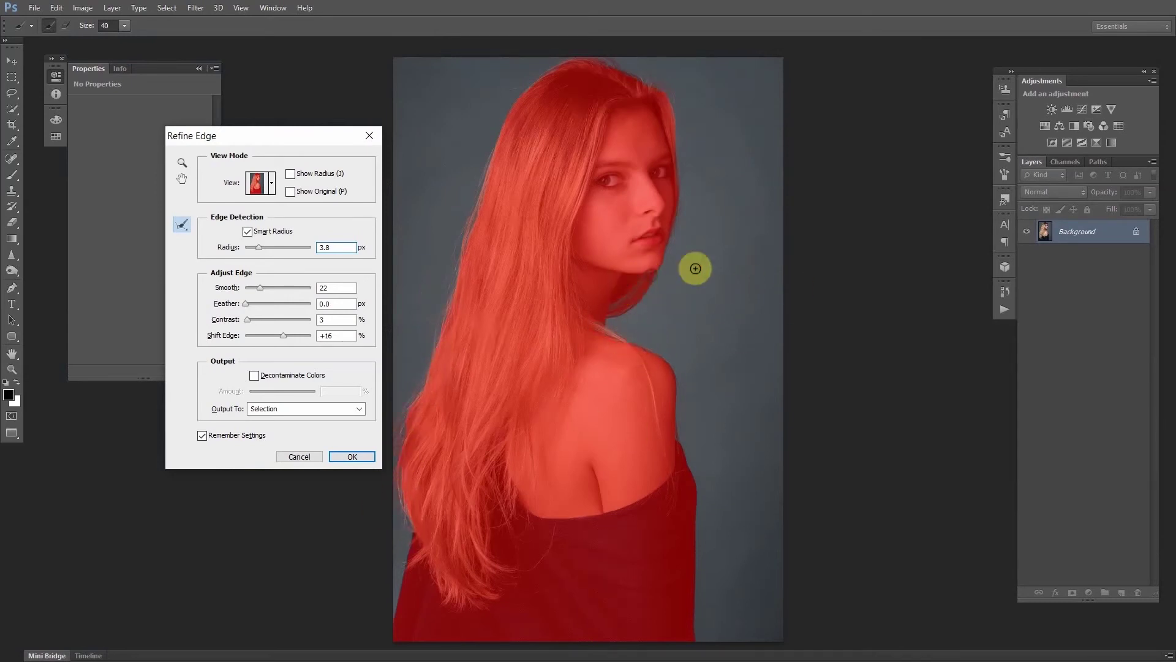
pyautogui.press('Return')
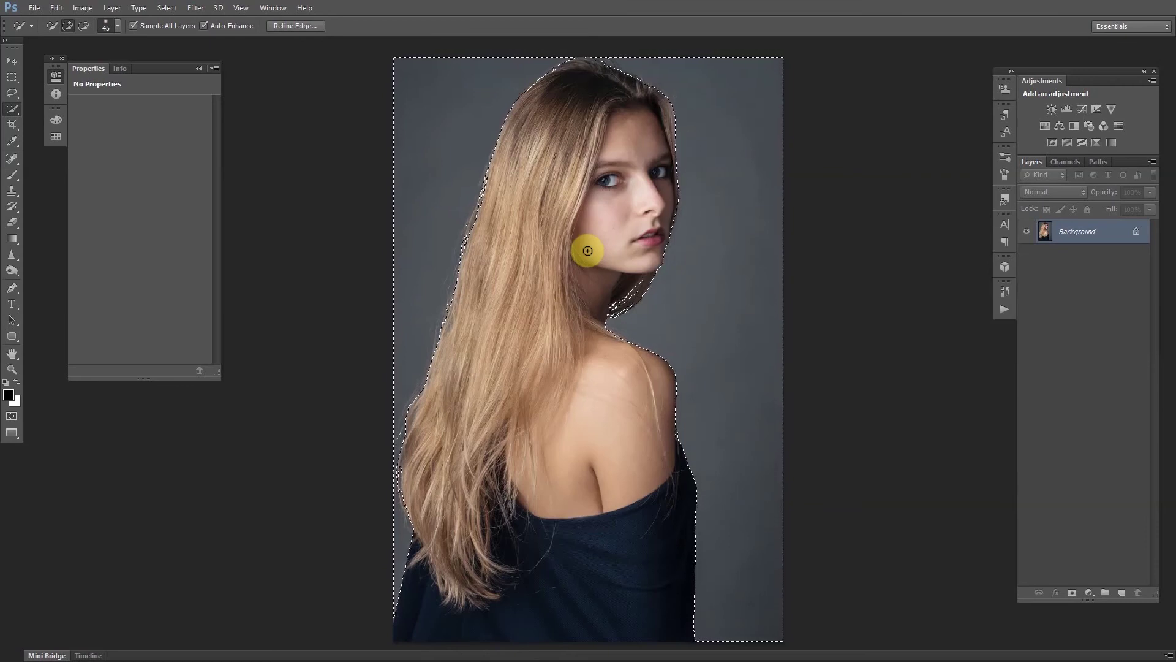
# Invert the selection to cover the woman and paste her copied cutout into the mountain landscape image
pyautogui.hotkey('ctrl', 'shift', 'i')
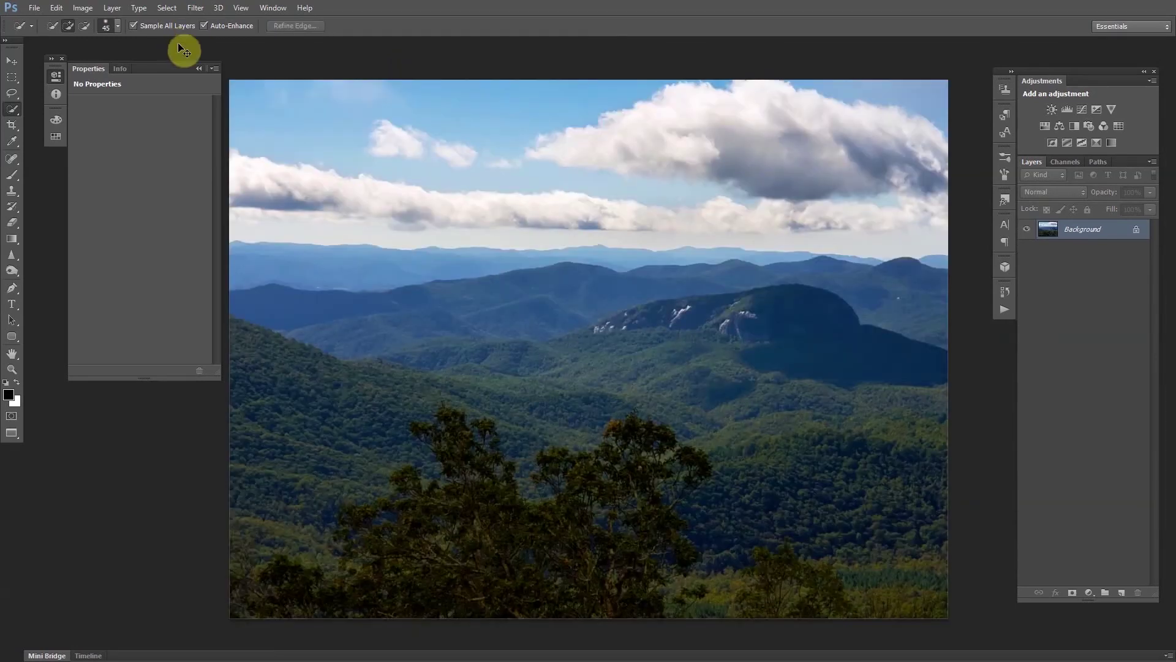
pyautogui.hotkey('ctrl', 'v')
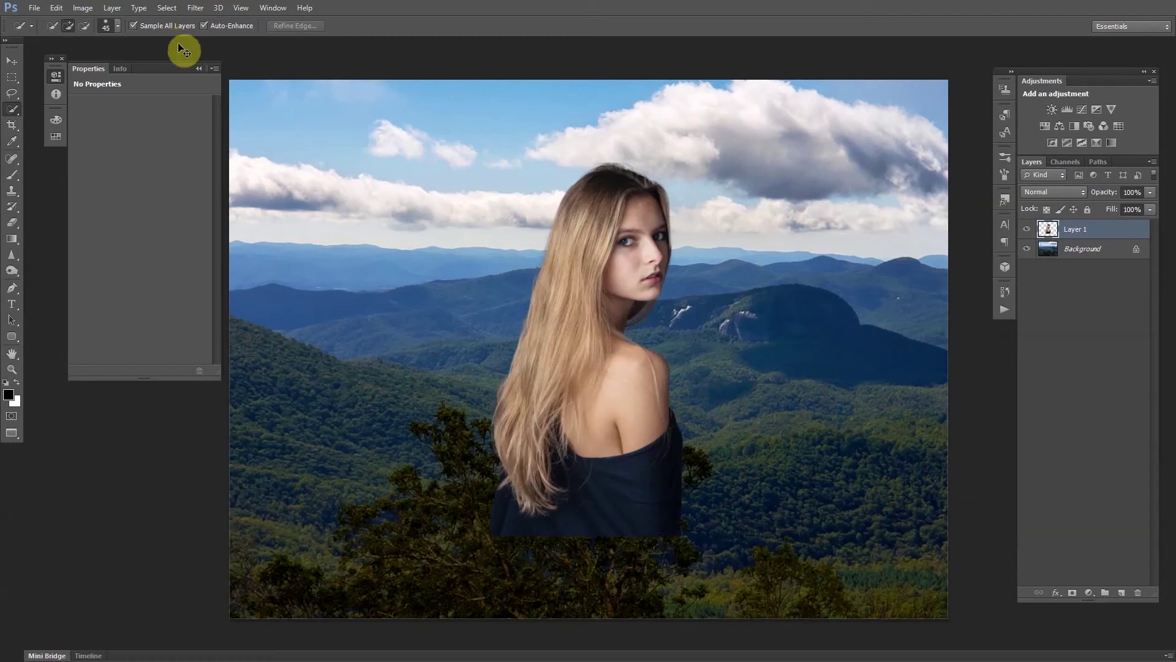
# Move the pasted woman to the lower-left of the landscape and scale her up to about 153% with Free Transform
pyautogui.hotkey('ctrl', 't')
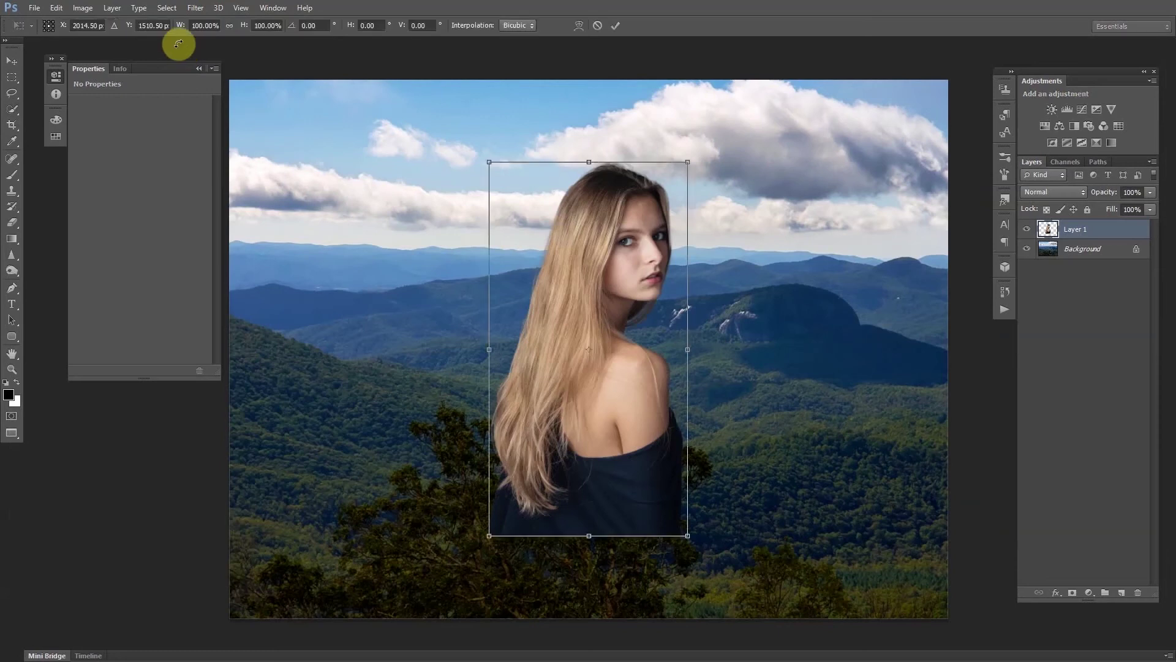
pyautogui.moveTo(581, 297); pyautogui.dragTo(342, 403)
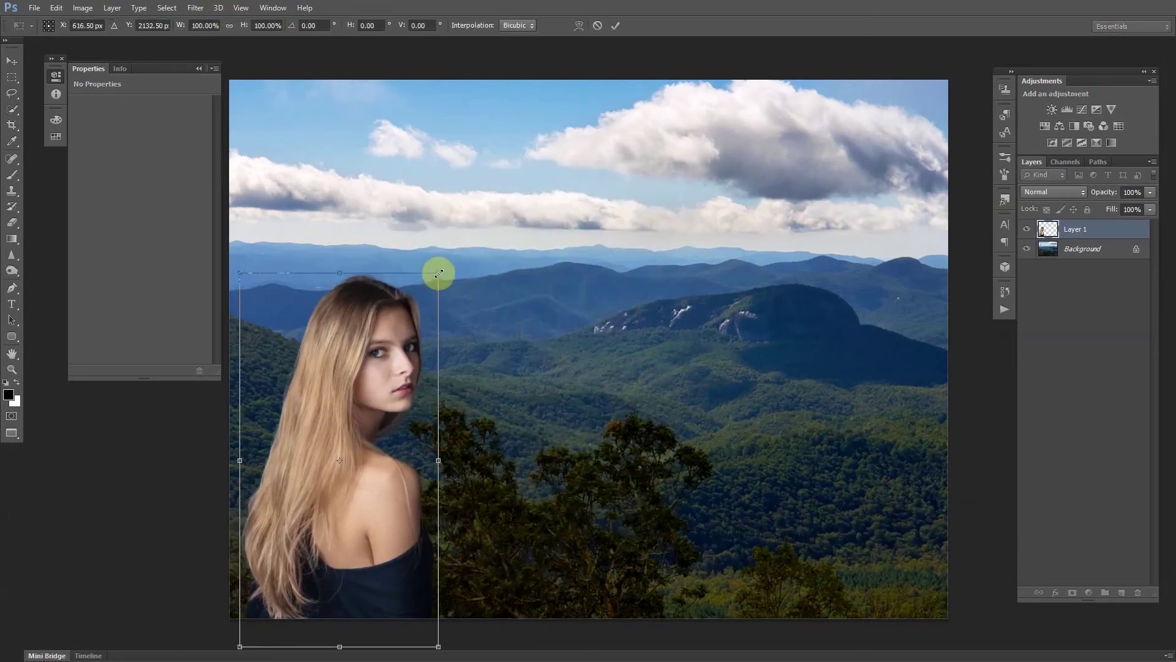
pyautogui.moveTo(440, 269); pyautogui.dragTo(570, 85)
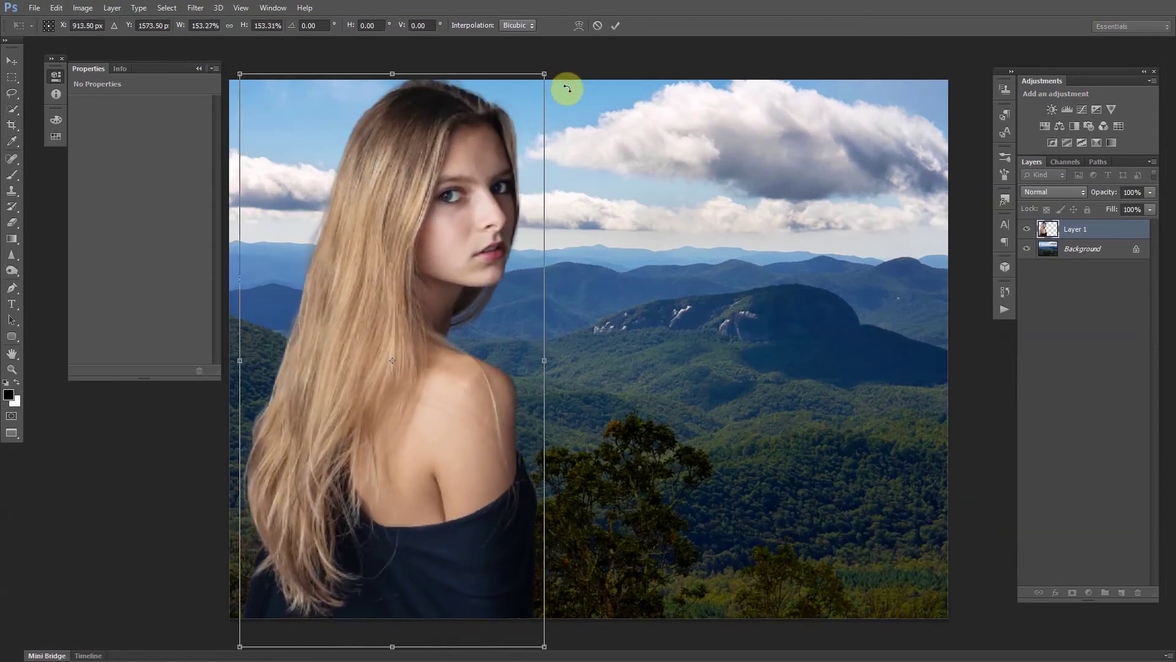
pyautogui.press('Return')
pyautogui.press('w')
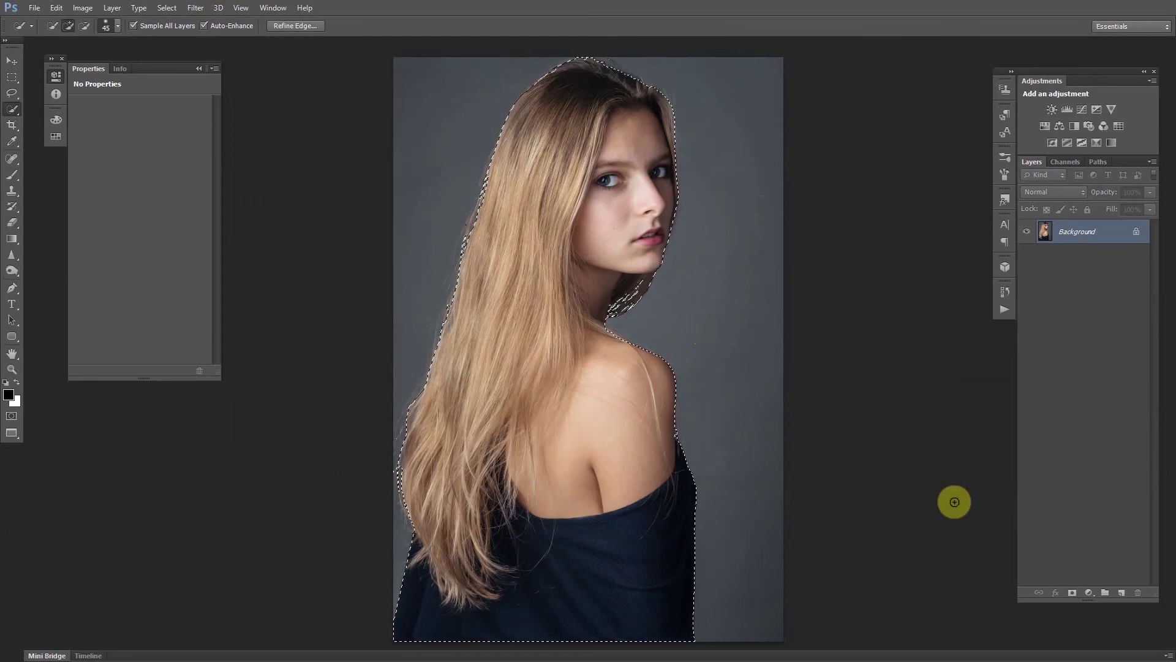
# In the portrait image, paste the woman's cutout onto a new layer and add an empty layer between it and the Background
pyautogui.click(1120, 593)
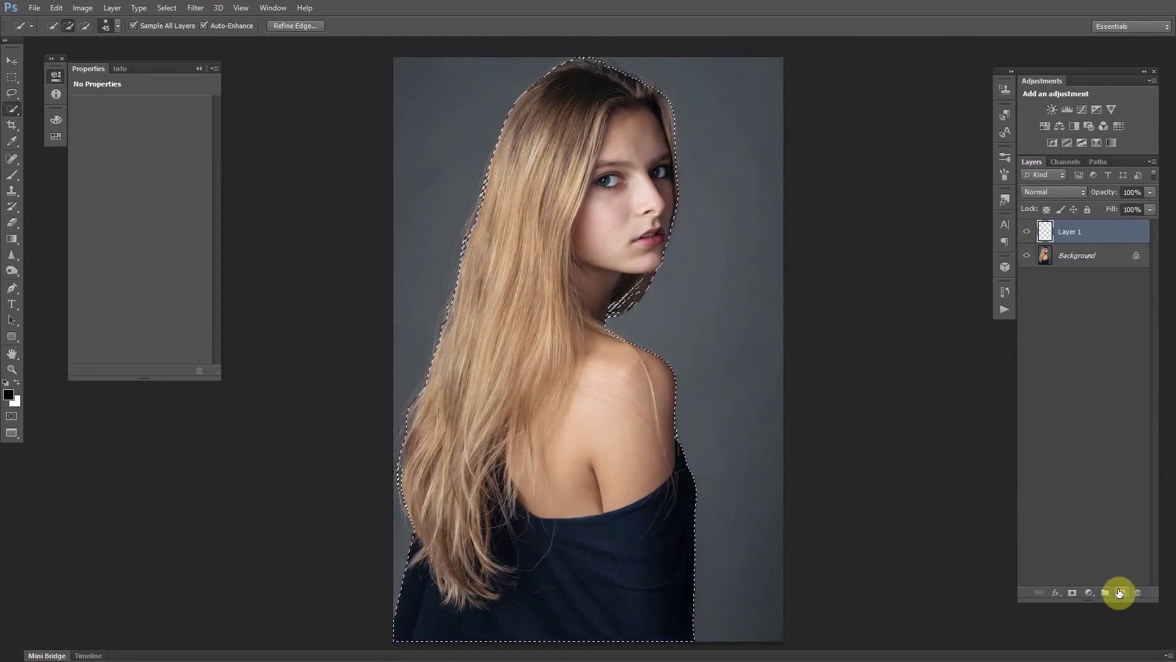
pyautogui.hotkey('ctrl', 'v')
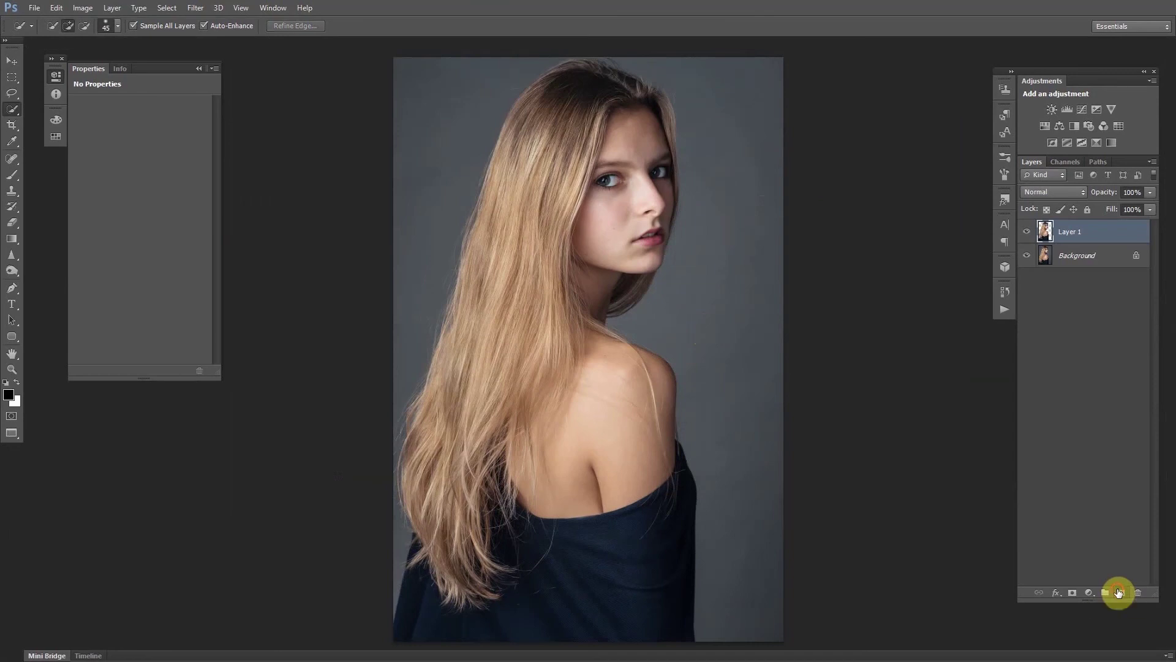
pyautogui.click(1119, 593)
pyautogui.moveTo(1101, 233); pyautogui.dragTo(1102, 257)
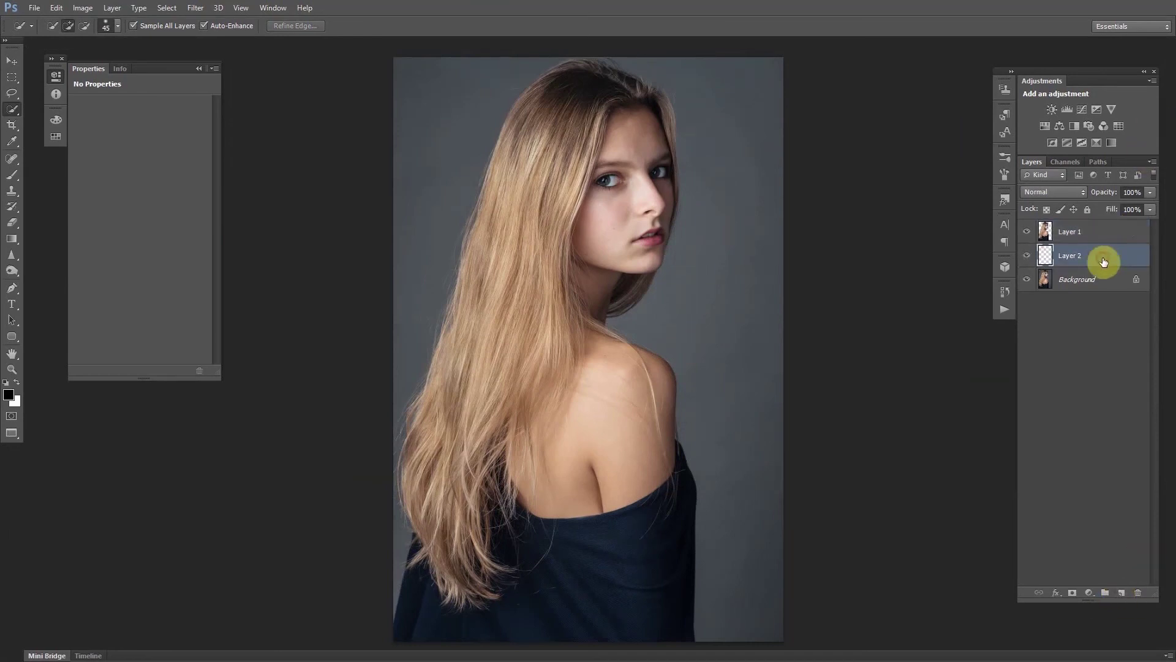
# Fill the empty layer behind the woman with a black-to-white linear gradient running from the image's upper-left to its lower-right corner
pyautogui.click(12, 240)
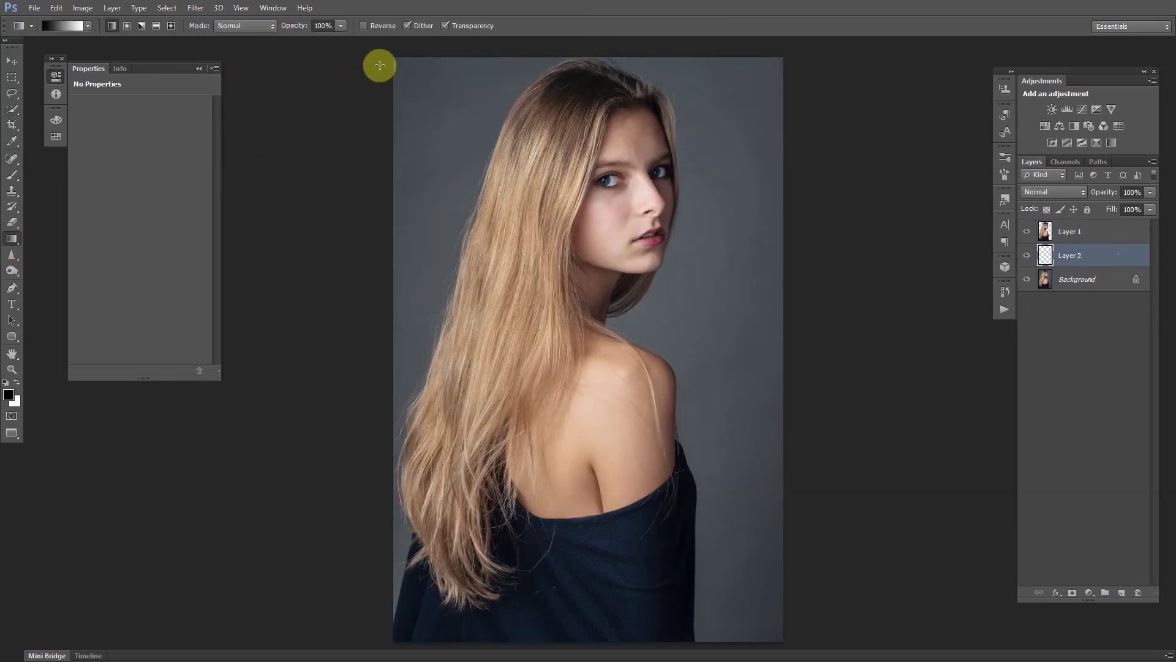
pyautogui.moveTo(392, 67); pyautogui.dragTo(824, 643)
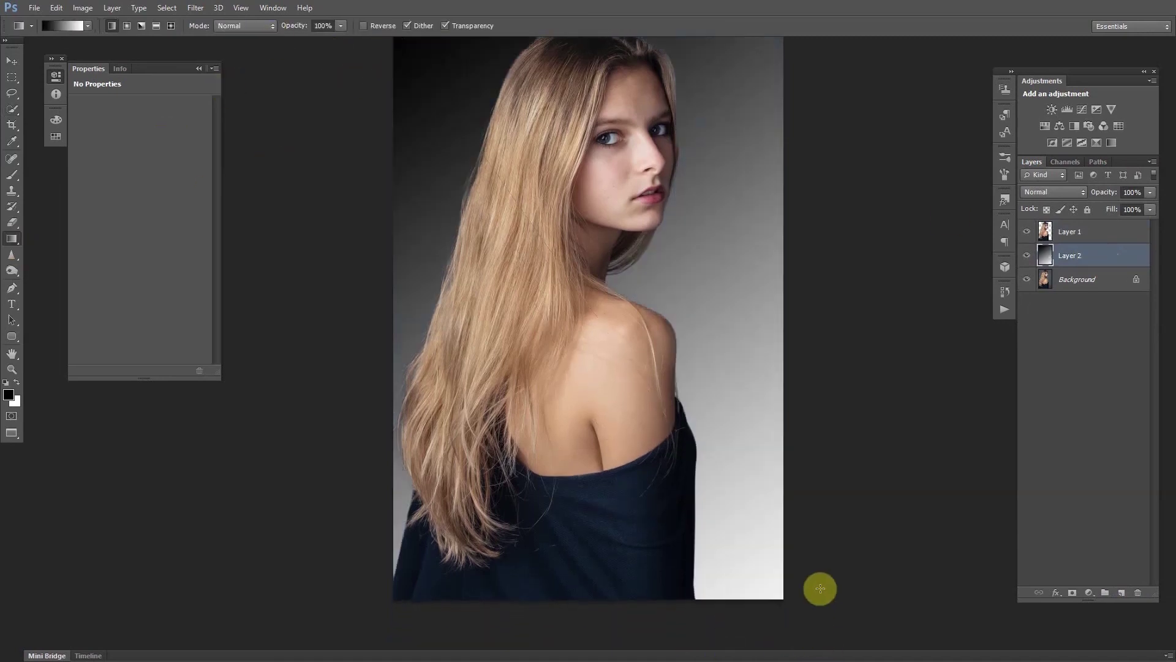
pyautogui.scroll(1, 820, 564)
pyautogui.scroll(-1, 823, 541)
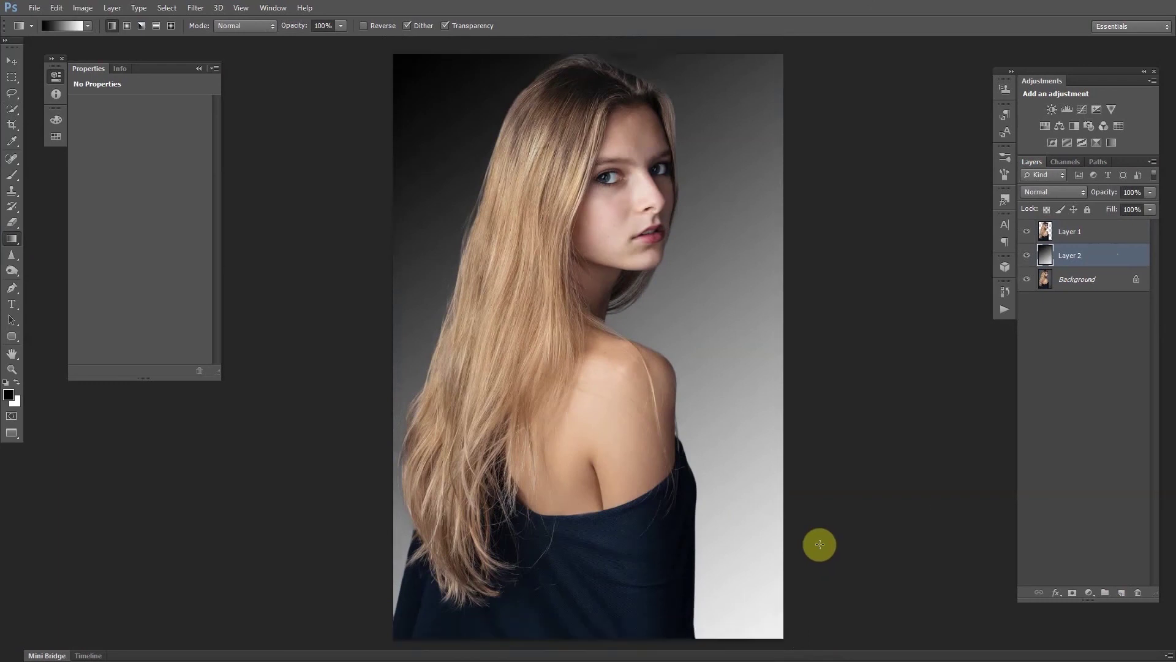